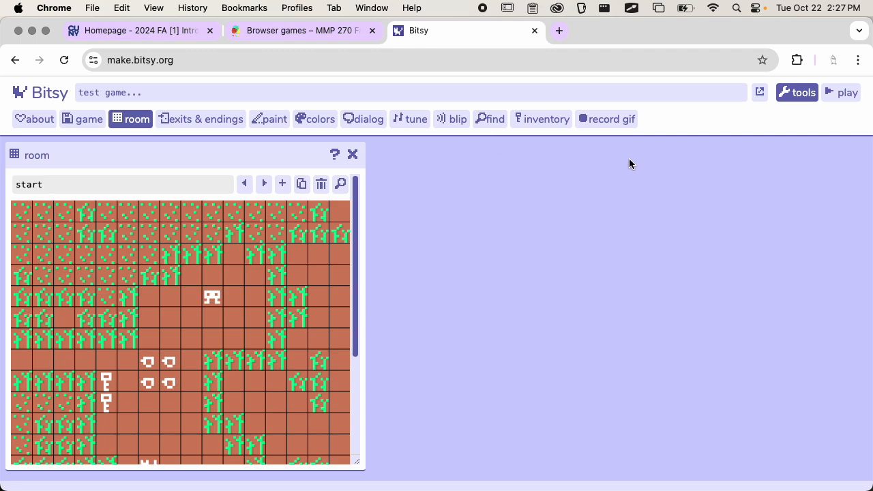
pyautogui.click(86, 119)
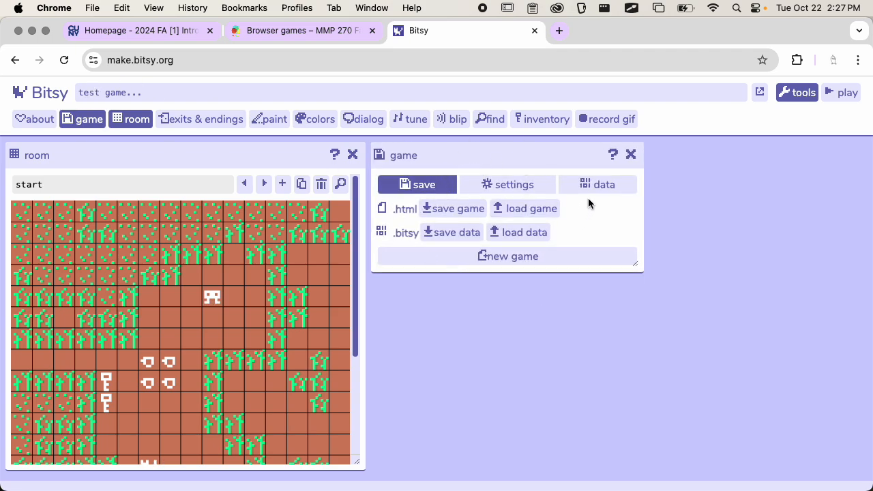
pyautogui.click(630, 155)
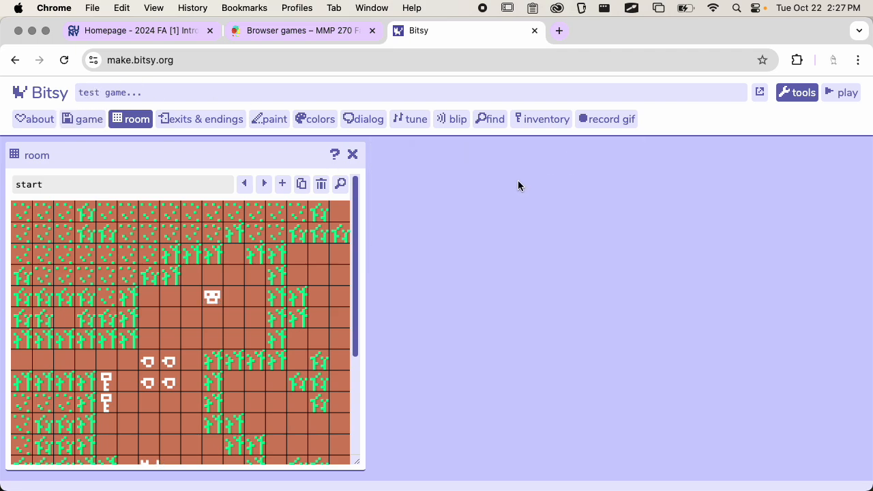
pyautogui.scroll(-5, 237, 305)
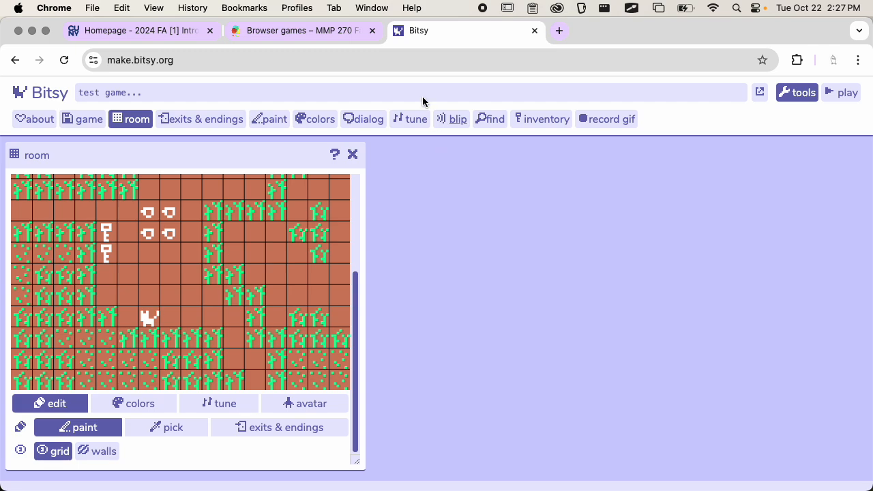
# - Compare the tune and blip tools, leaving only the tune tool open beside the room
pyautogui.click(411, 120)
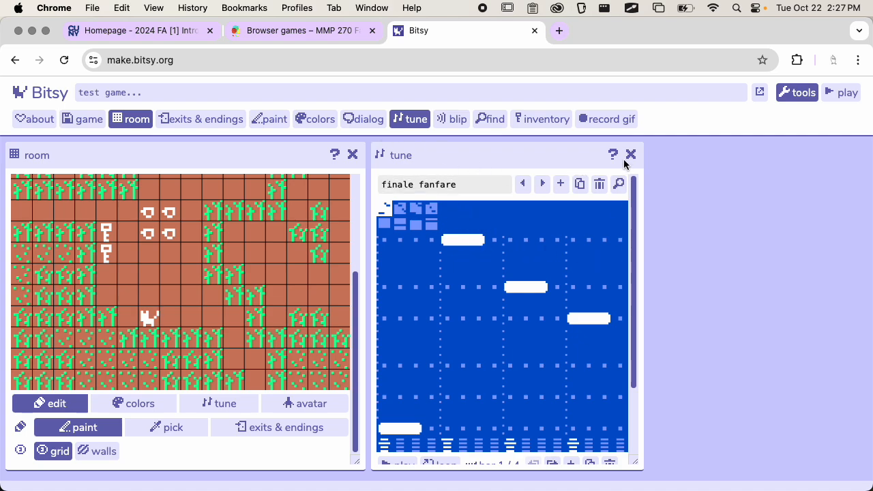
pyautogui.moveTo(623, 161); pyautogui.dragTo(457, 122)
pyautogui.click(457, 120)
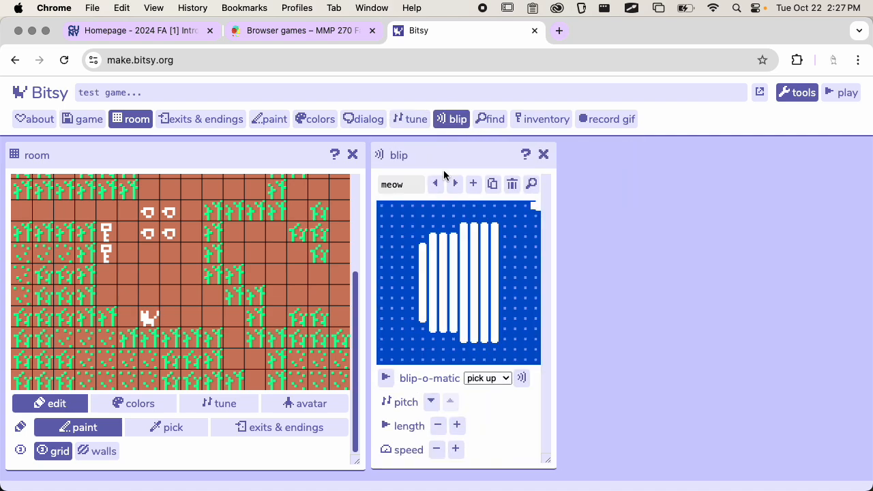
pyautogui.click(403, 119)
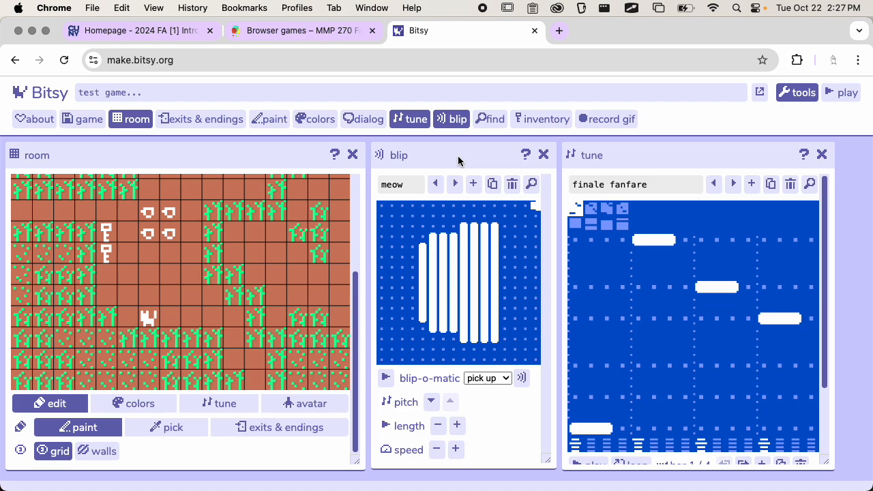
pyautogui.moveTo(554, 155); pyautogui.dragTo(545, 163)
# - Look over the finale fanfare tune's note grid and controls, and play the tune from bar 1
pyautogui.scroll(-3, 551, 279)
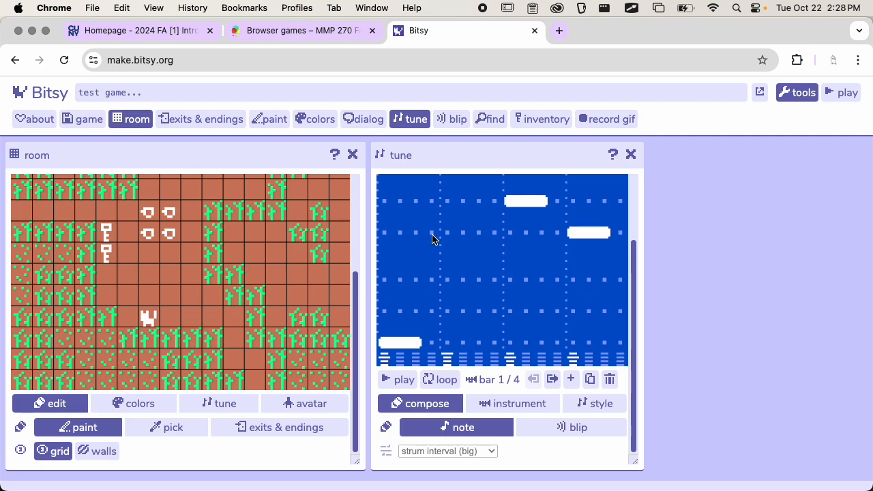
pyautogui.scroll(3, 481, 250)
pyautogui.scroll(-3, 481, 277)
pyautogui.scroll(3, 482, 277)
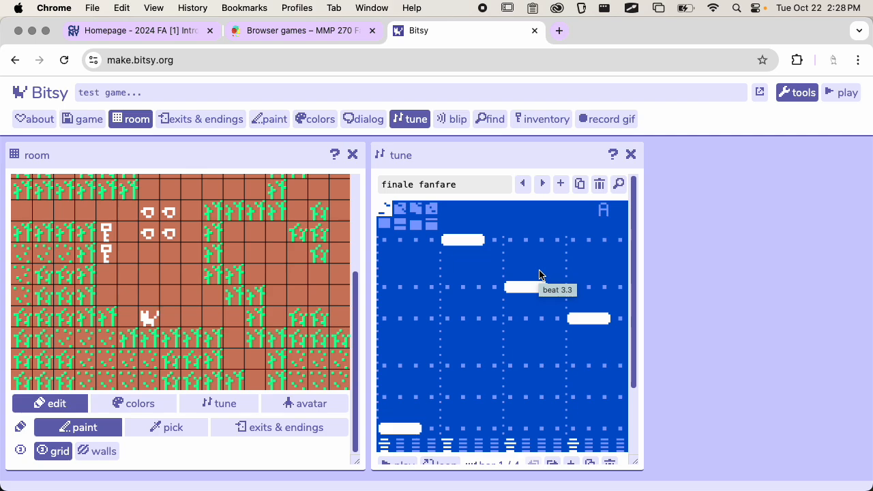
pyautogui.scroll(-3, 636, 268)
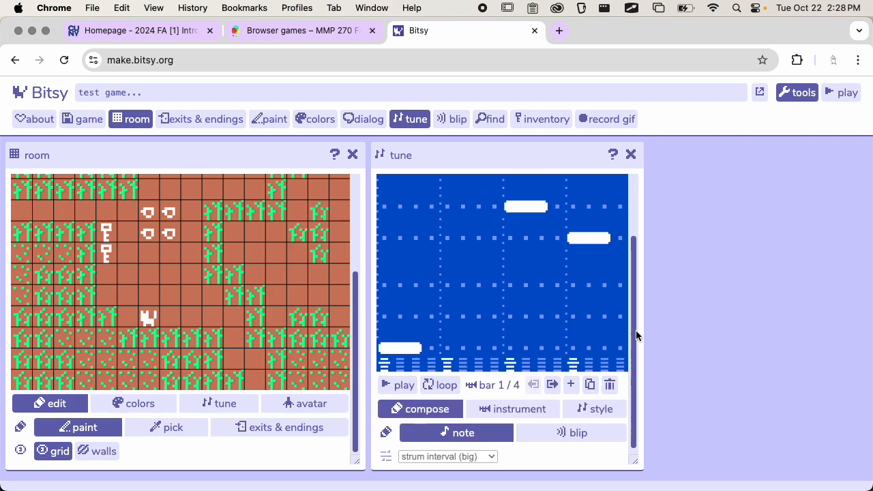
pyautogui.click(400, 387)
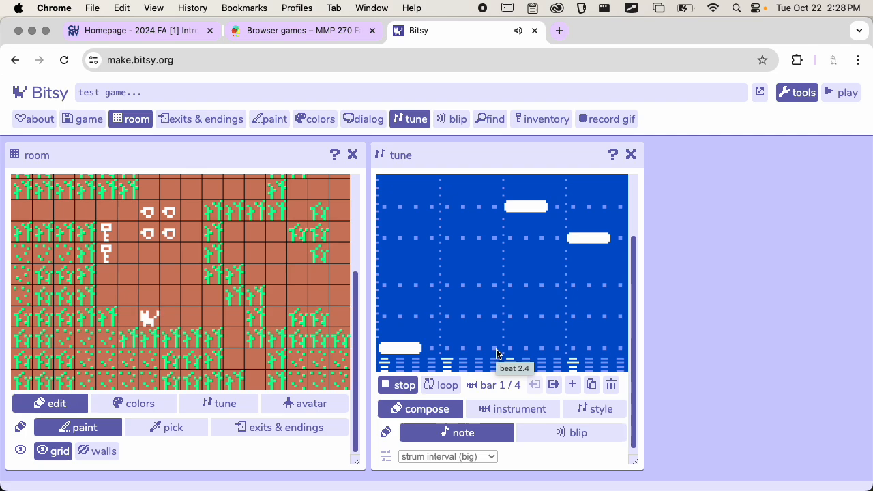
pyautogui.scroll(3, 518, 303)
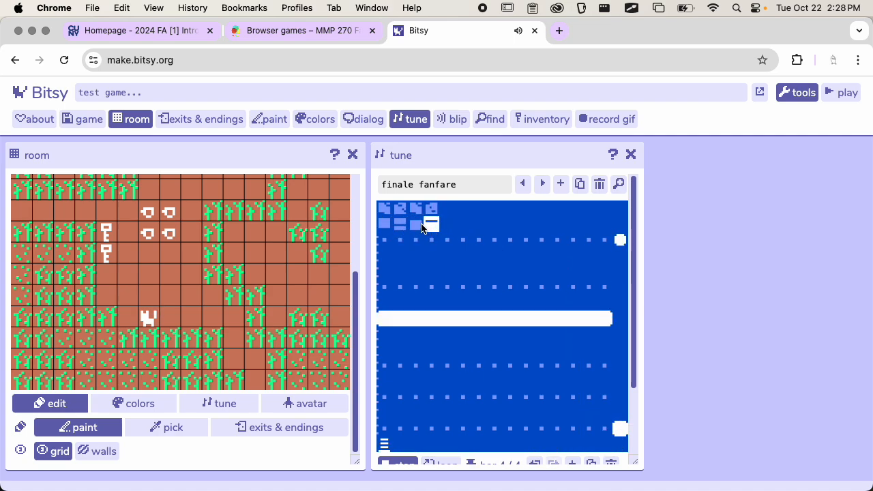
# - Remove the beat 3 note from the first melody bar of finale fanfare and turn on looping
pyautogui.click(384, 207)
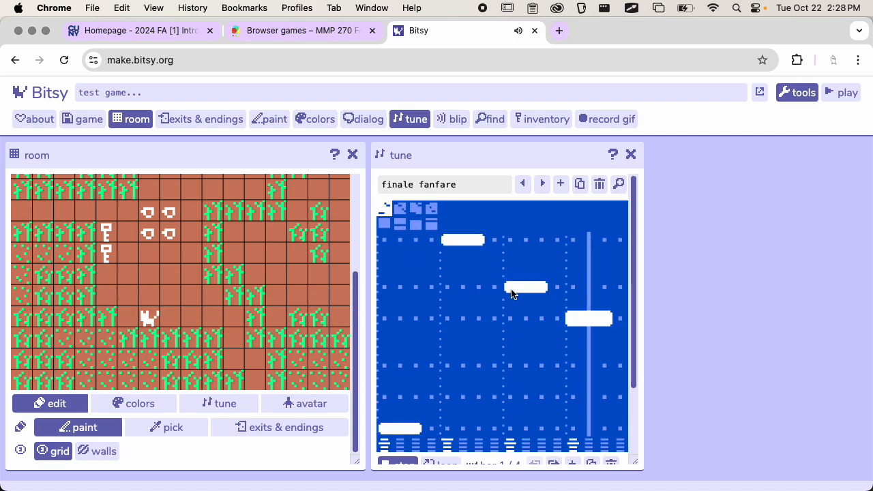
pyautogui.click(513, 290)
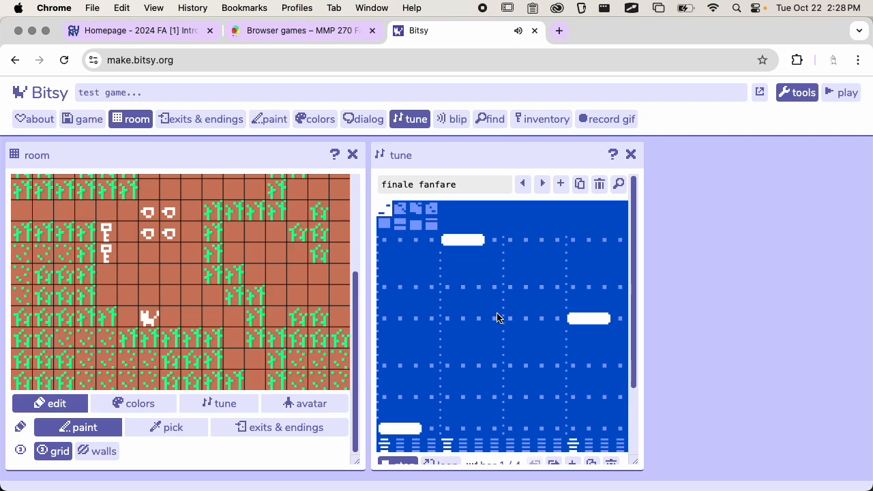
pyautogui.scroll(-3, 496, 317)
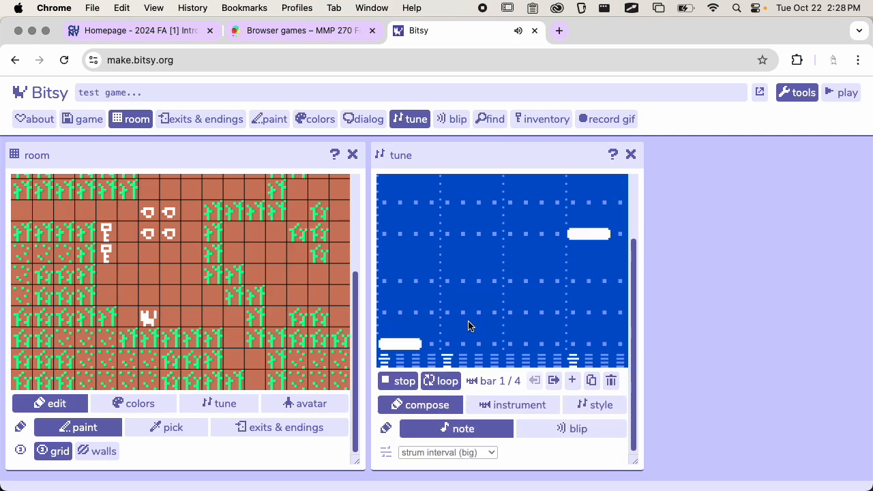
pyautogui.scroll(3, 470, 323)
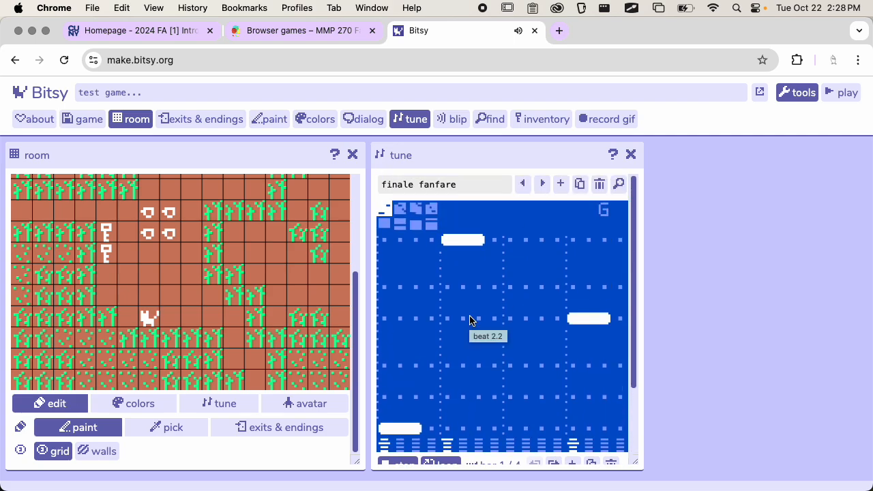
# - Try lower-pitched notes on beat 3 of the first melody bar, remove them and stop the playback
pyautogui.click(512, 365)
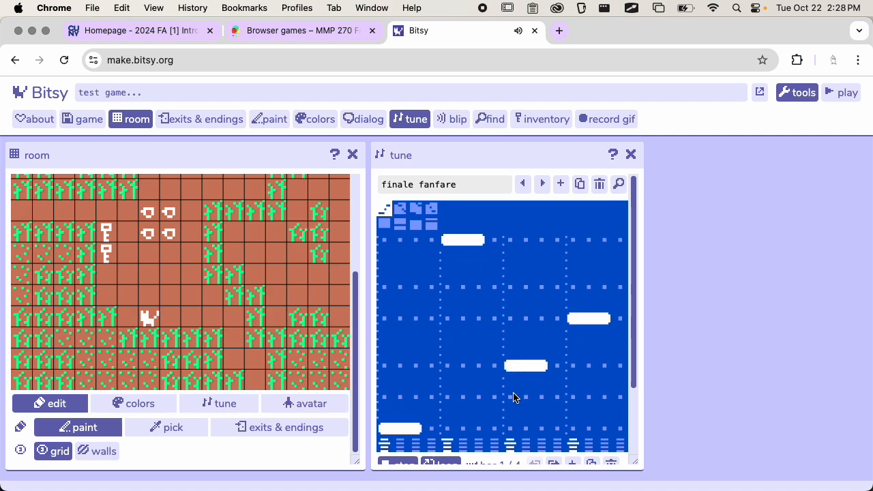
pyautogui.moveTo(514, 400); pyautogui.dragTo(542, 402)
pyautogui.scroll(-3, 525, 382)
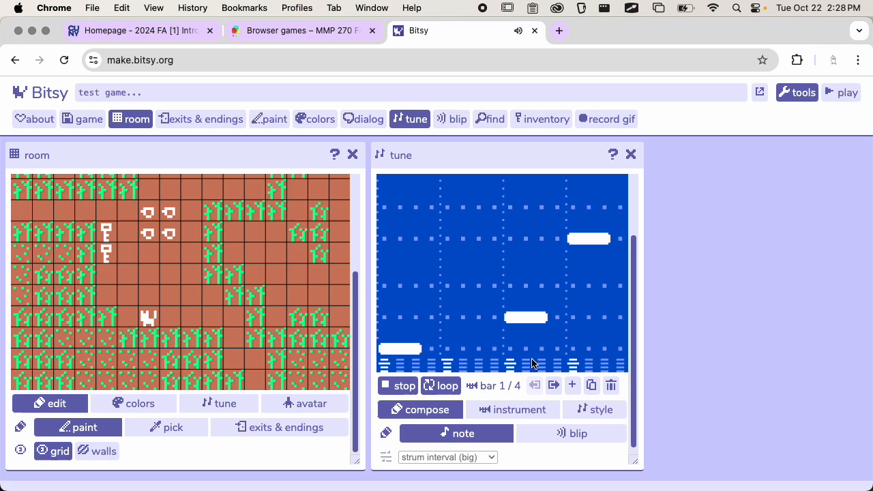
pyautogui.scroll(3, 532, 351)
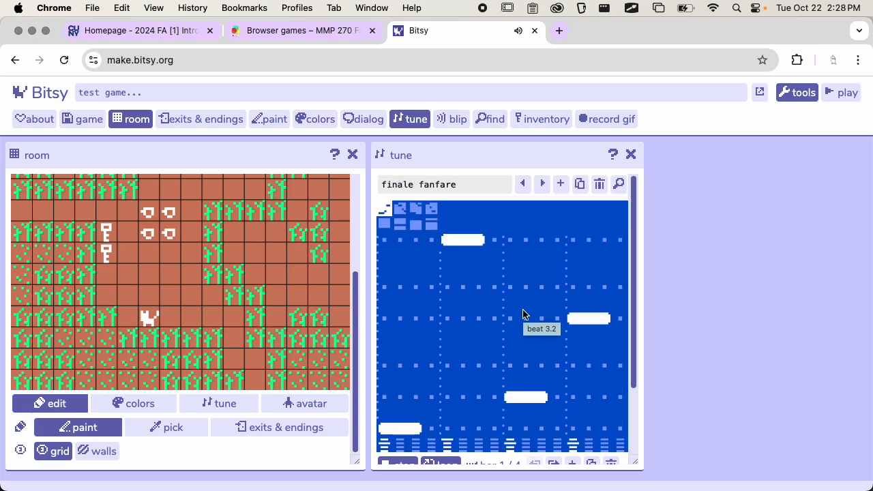
pyautogui.click(544, 397)
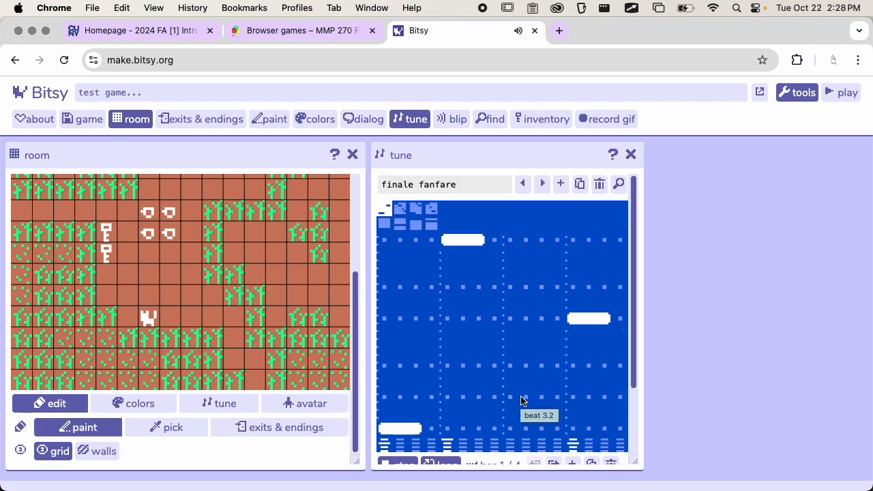
pyautogui.scroll(-3, 444, 269)
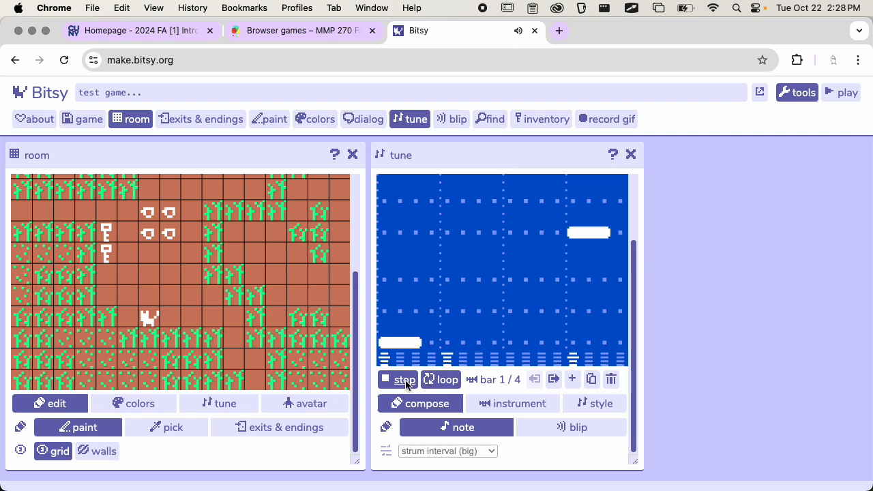
pyautogui.click(447, 380)
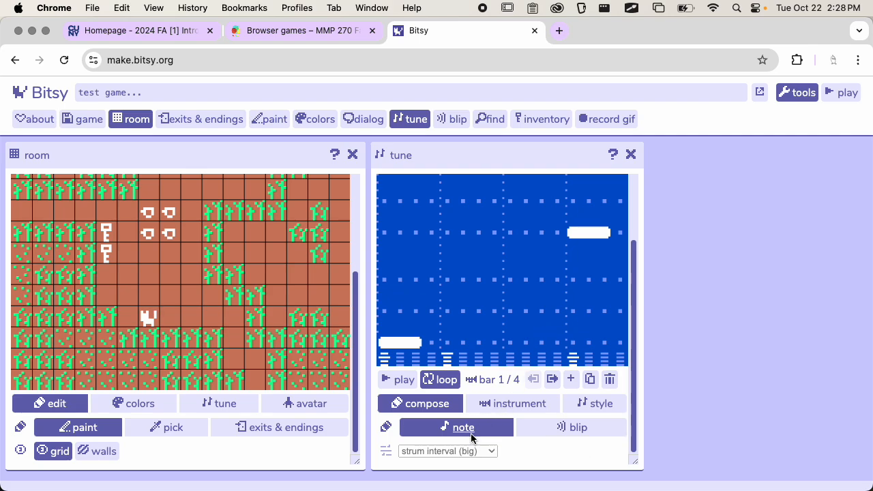
# - Try the gloomy mood in the tune's style options, restore cheery, and look through the available keys
pyautogui.click(586, 403)
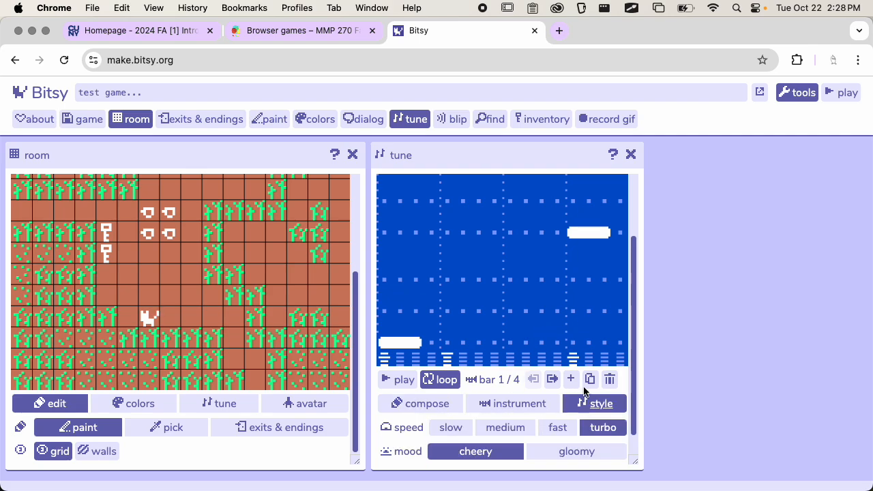
pyautogui.scroll(-1, 585, 341)
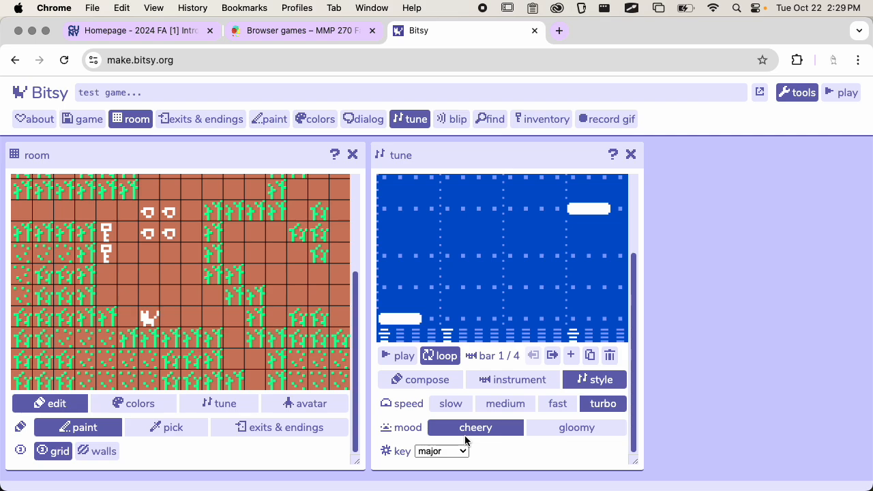
pyautogui.click(569, 428)
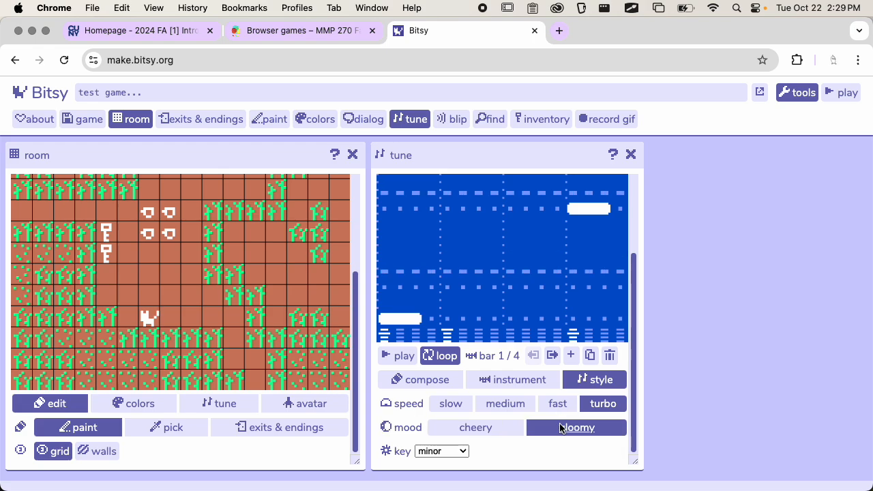
pyautogui.click(471, 427)
pyautogui.click(442, 451)
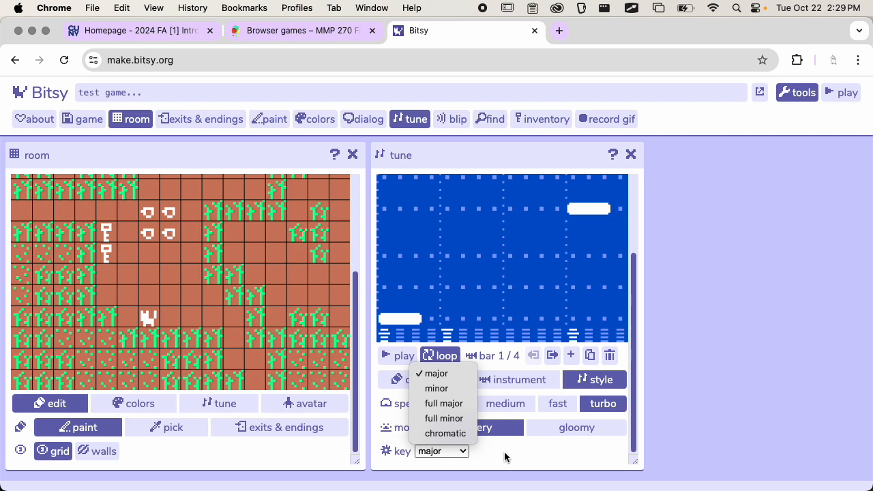
pyautogui.click(521, 466)
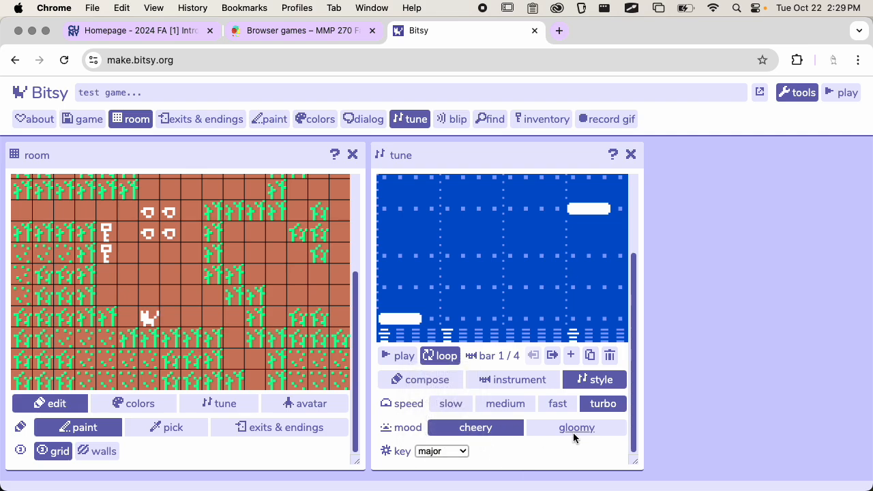
# - Examine the harmony bars and the four melody bars of finale fanfare one by one
pyautogui.scroll(4, 471, 320)
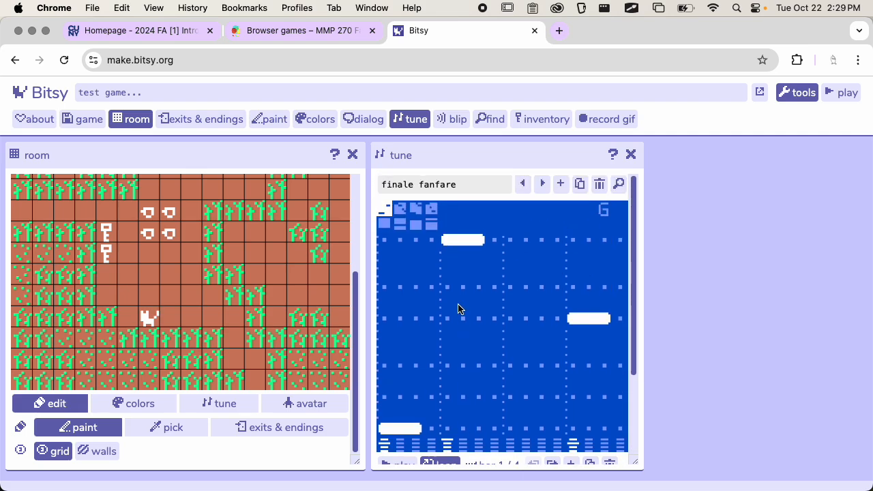
pyautogui.click(400, 225)
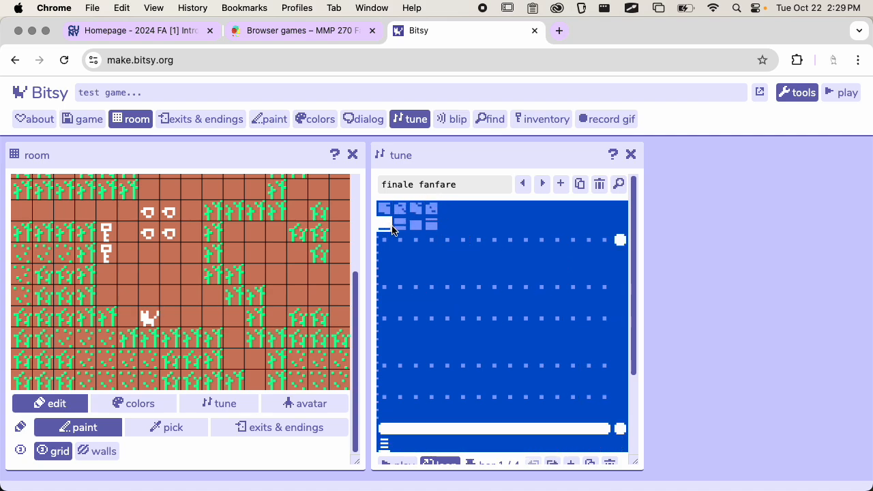
pyautogui.click(417, 225)
pyautogui.click(432, 225)
pyautogui.click(386, 209)
pyautogui.moveTo(432, 315); pyautogui.dragTo(541, 310)
pyautogui.moveTo(510, 331)
pyautogui.mouseDown()
pyautogui.moveTo(511, 343)
pyautogui.moveTo(564, 348)
pyautogui.moveTo(450, 305)
pyautogui.moveTo(488, 277)
pyautogui.moveTo(434, 288)
pyautogui.moveTo(465, 241)
pyautogui.moveTo(577, 271)
pyautogui.moveTo(535, 369)
pyautogui.moveTo(545, 351)
pyautogui.moveTo(389, 328)
pyautogui.mouseUp()
pyautogui.click(404, 207)
pyautogui.click(422, 211)
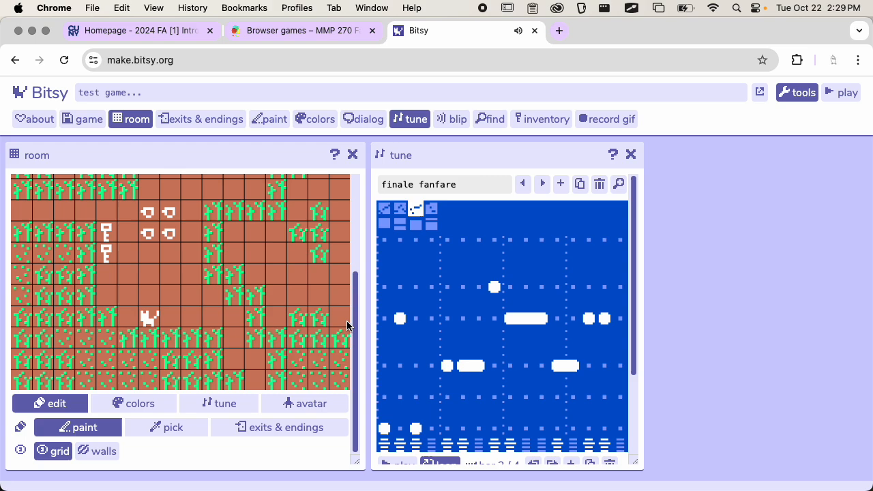
pyautogui.click(435, 213)
pyautogui.moveTo(432, 294)
pyautogui.mouseDown()
pyautogui.moveTo(429, 305)
pyautogui.moveTo(400, 302)
pyautogui.mouseUp()
# - Clear the long note from the first harmony bar and show the tune's compose options
pyautogui.click(383, 224)
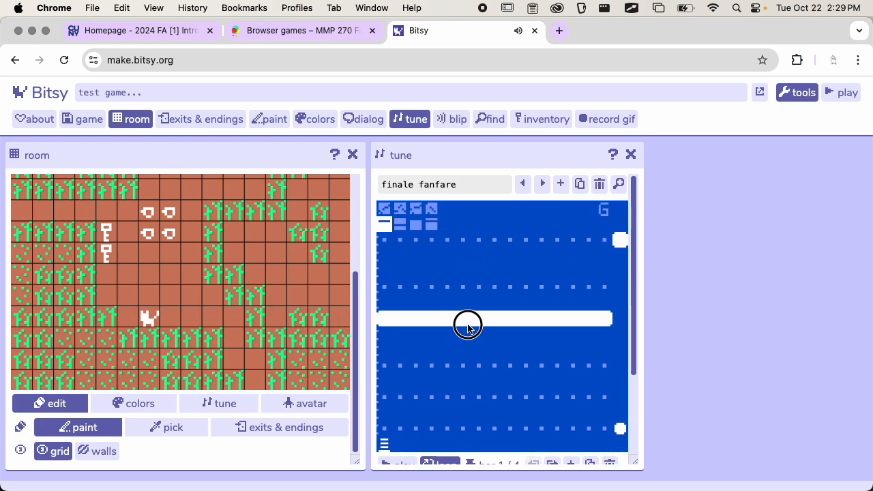
pyautogui.scroll(-3, 484, 307)
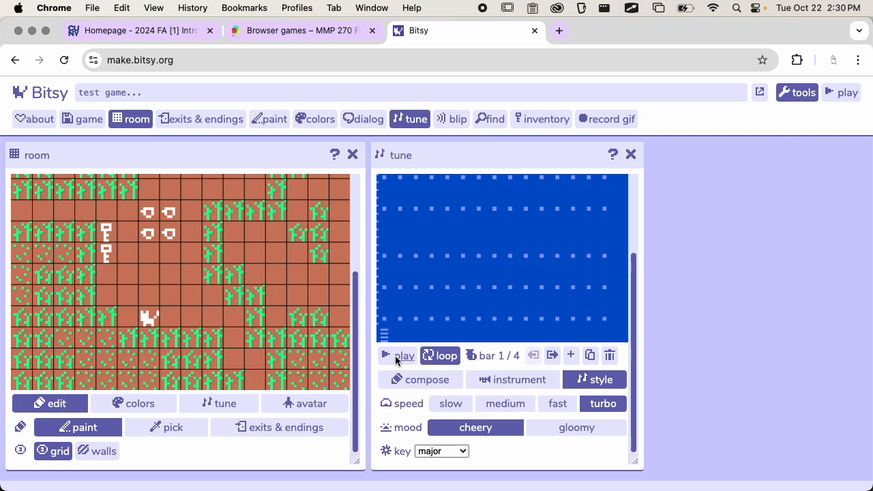
pyautogui.click(420, 380)
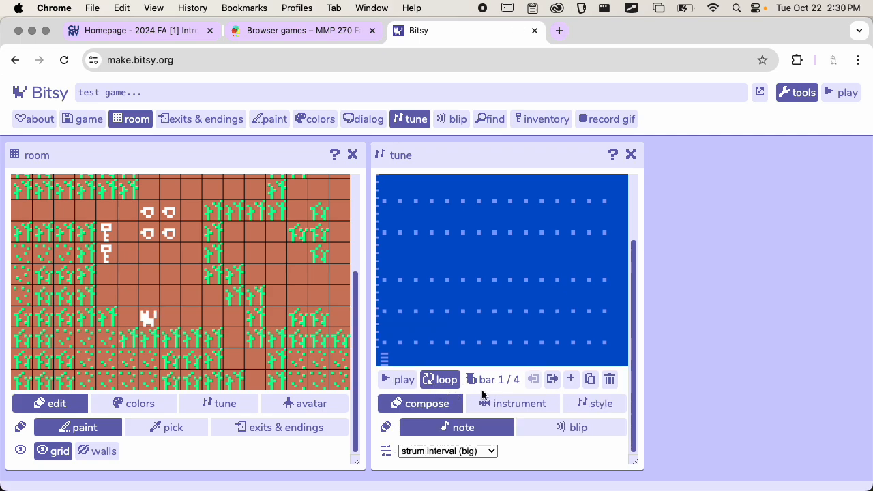
# - Try tone P2 and tone P4 as the harmony instrument, and set it back to tone P8
pyautogui.click(503, 404)
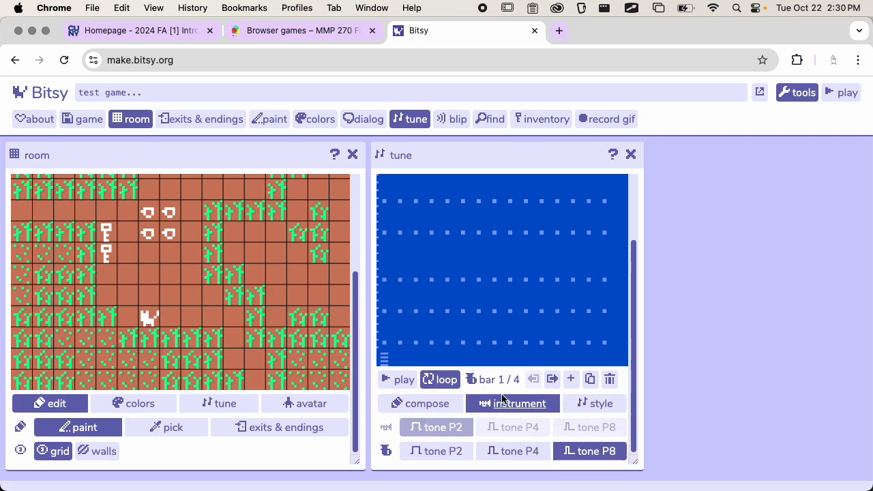
pyautogui.click(442, 451)
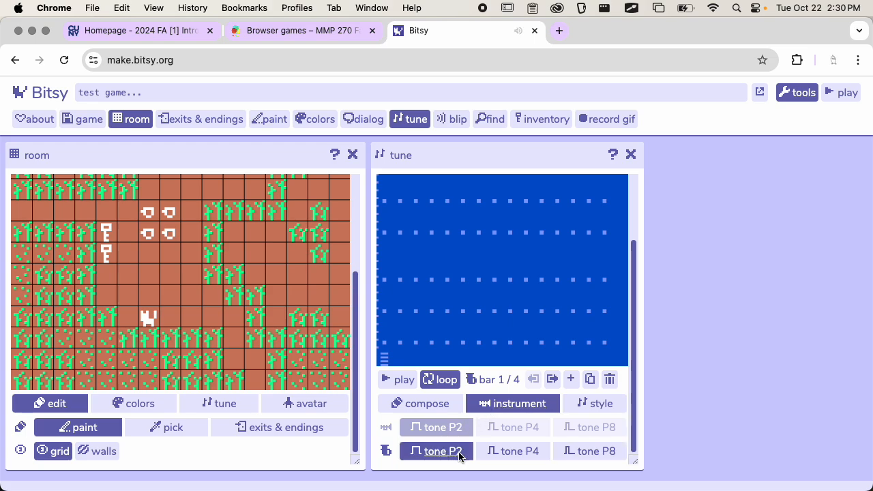
pyautogui.click(513, 452)
pyautogui.click(577, 450)
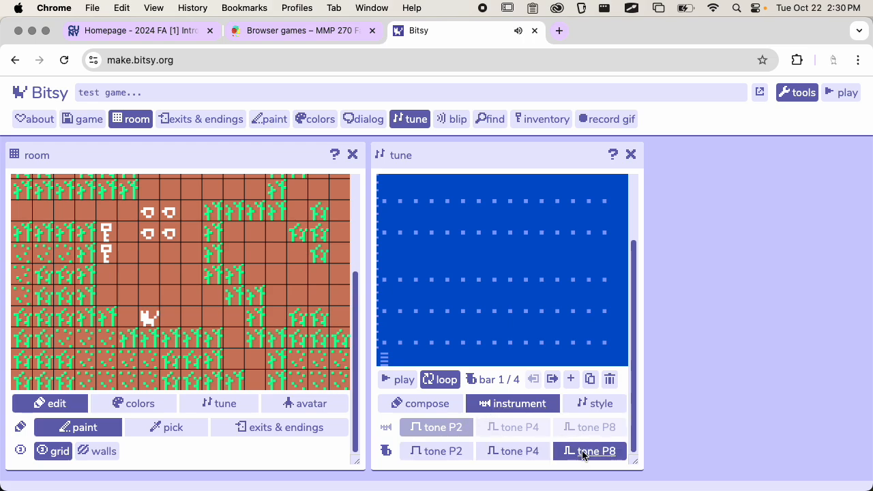
# - Draw a long note across nearly the whole first harmony bar of the finale fanfare tune
pyautogui.scroll(5, 471, 260)
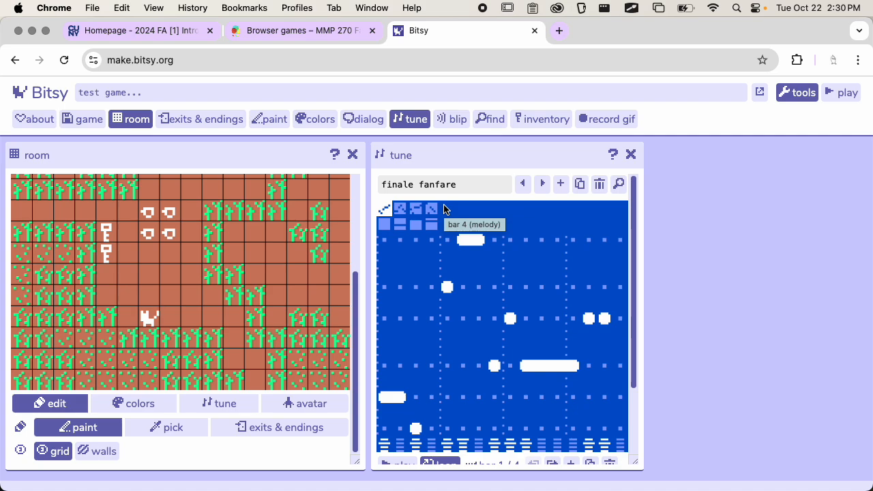
pyautogui.scroll(-5, 440, 239)
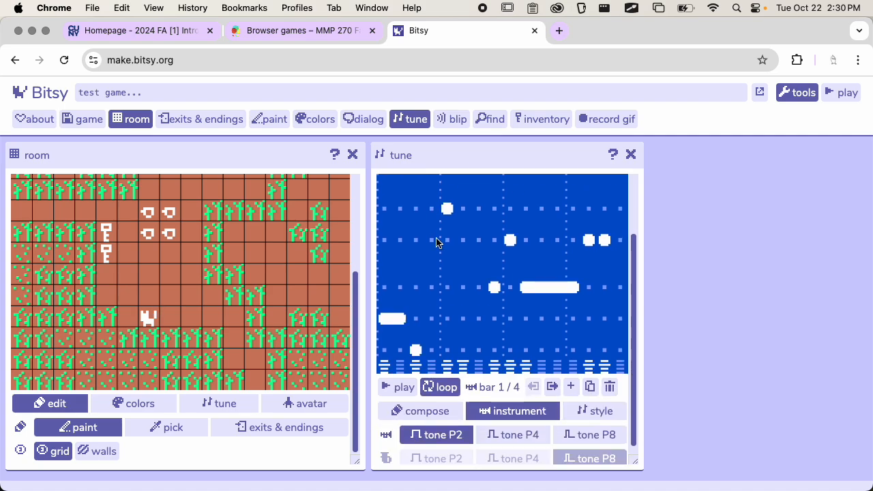
pyautogui.scroll(5, 390, 382)
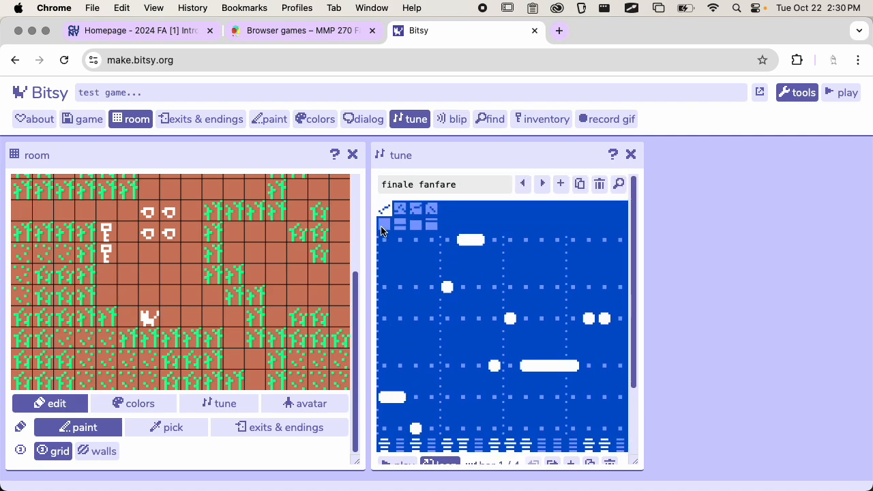
pyautogui.scroll(-3, 416, 274)
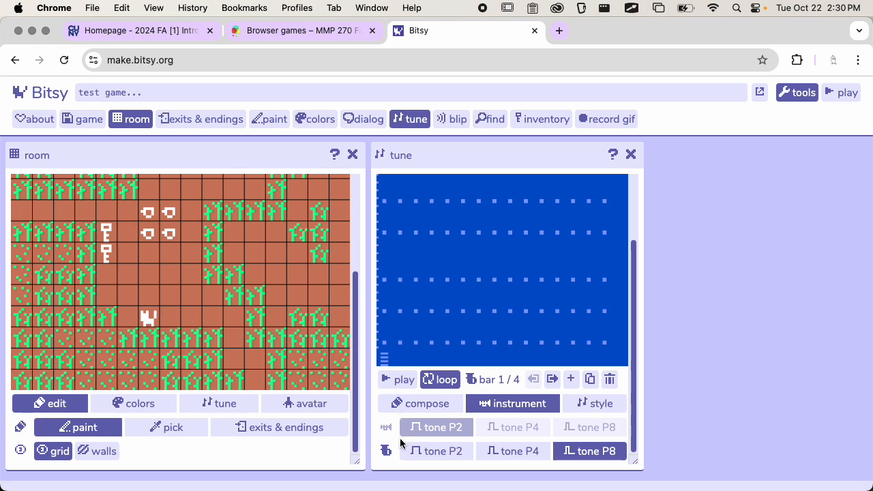
pyautogui.moveTo(389, 282); pyautogui.dragTo(536, 296)
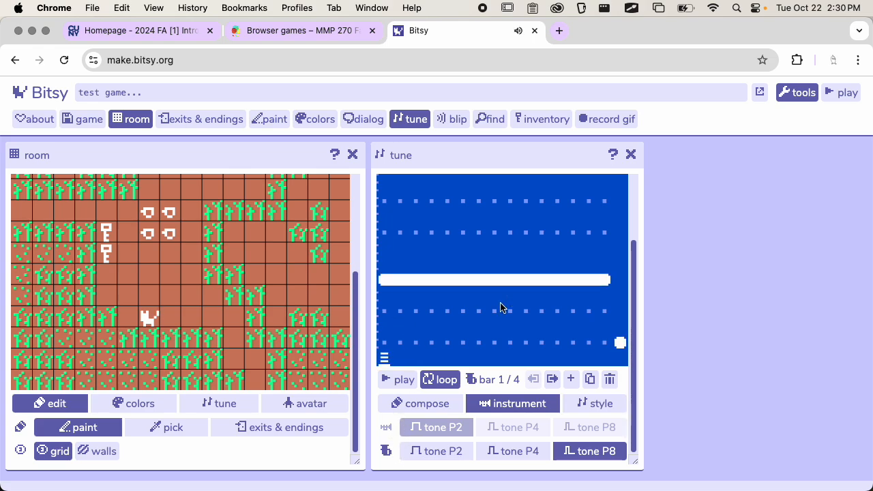
pyautogui.scroll(1, 545, 300)
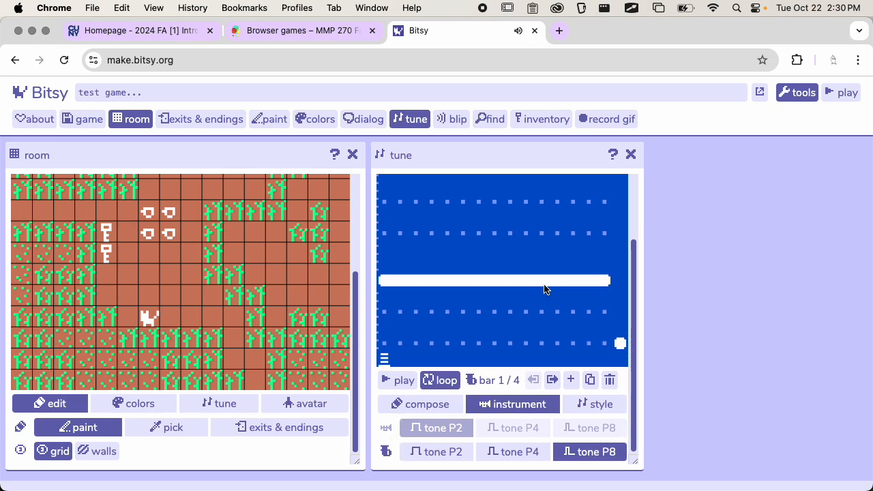
pyautogui.scroll(-1, 504, 317)
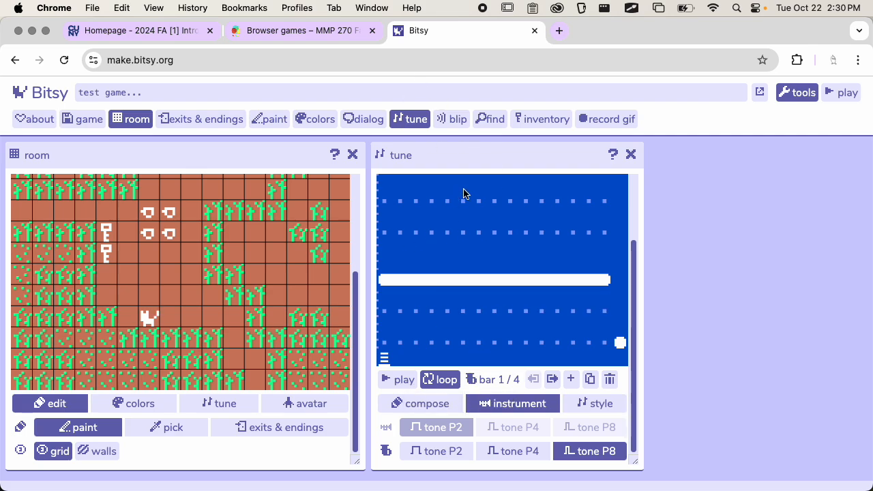
pyautogui.scroll(2, 498, 211)
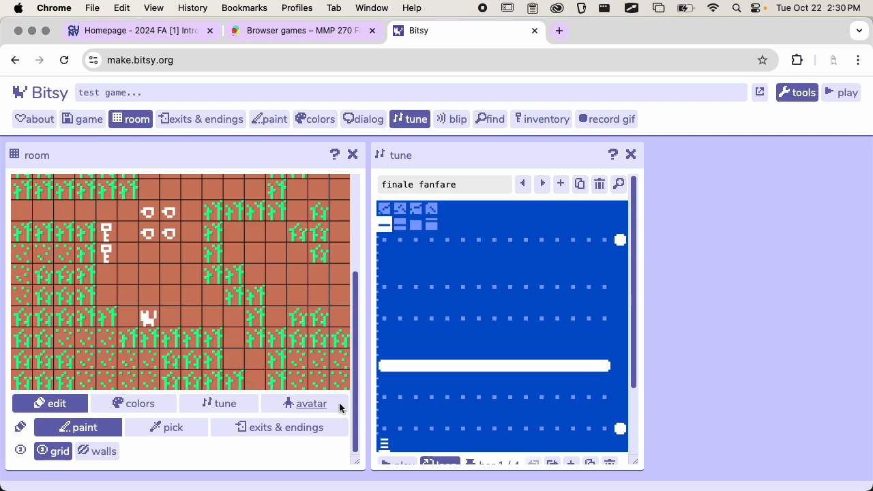
# - Assign the finale fanfare tune to the room
pyautogui.click(218, 403)
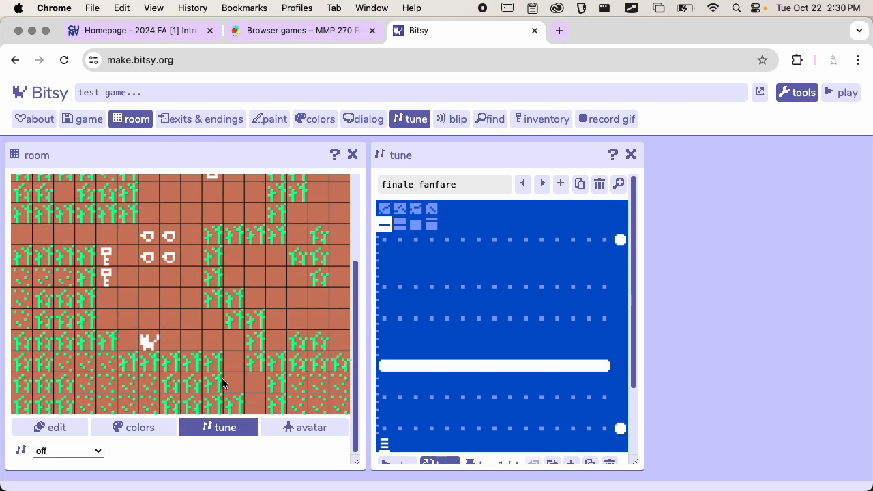
pyautogui.click(84, 451)
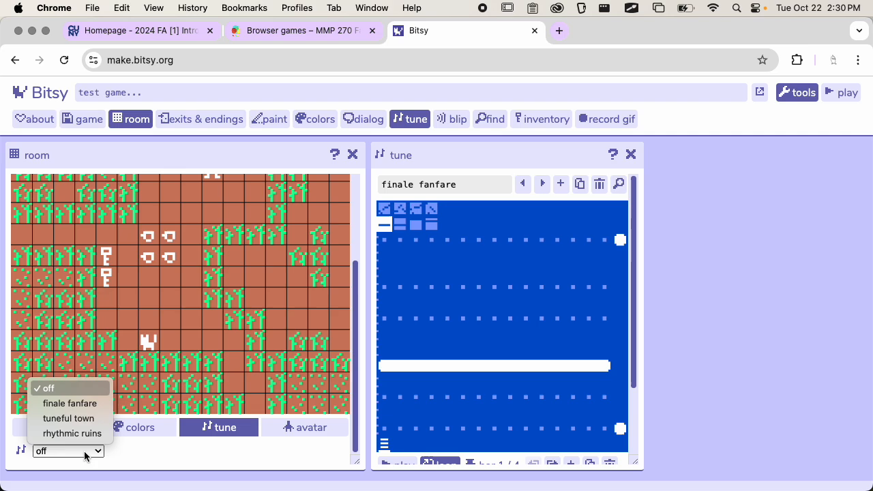
pyautogui.click(89, 401)
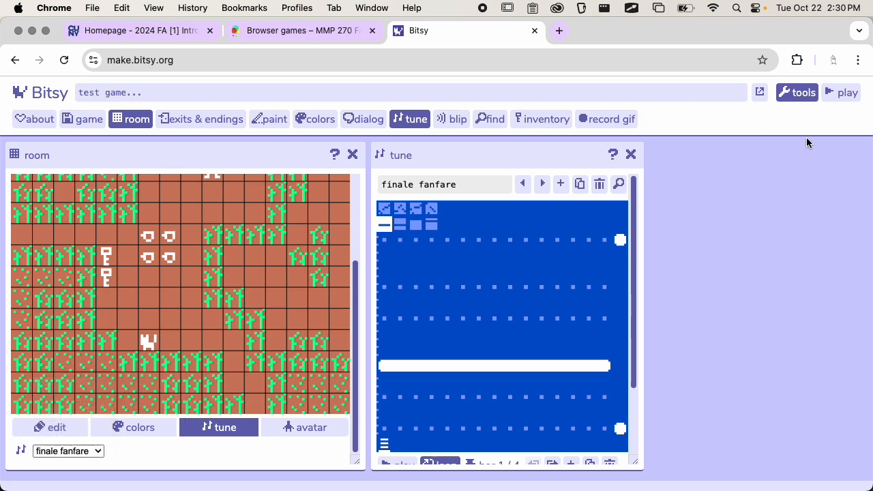
# - Play the game past its title text to hear the room's tune, and stop it
pyautogui.click(847, 93)
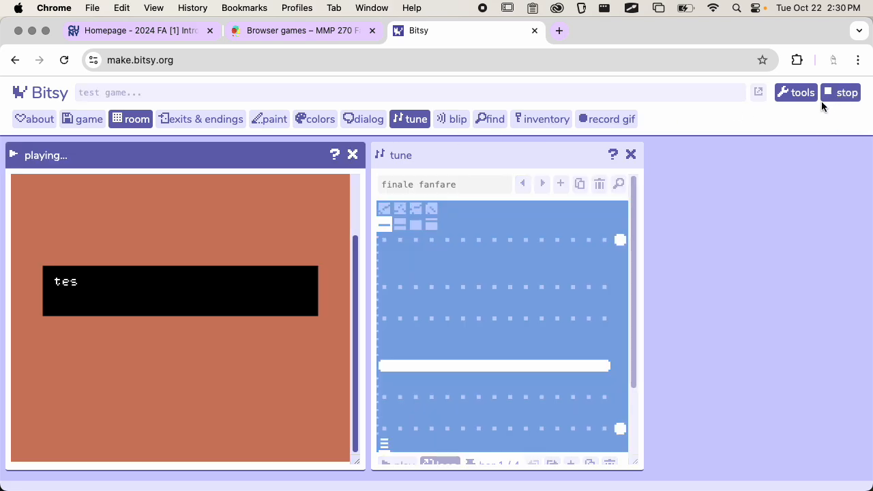
pyautogui.click(183, 241)
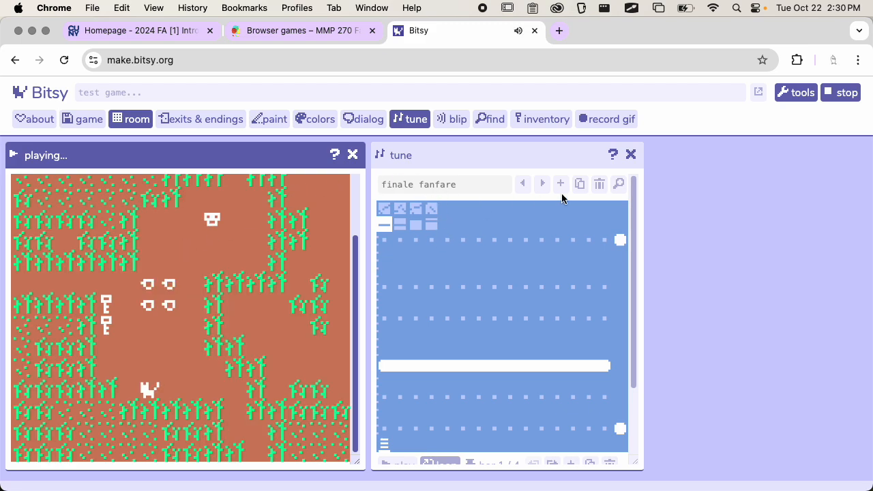
pyautogui.click(840, 96)
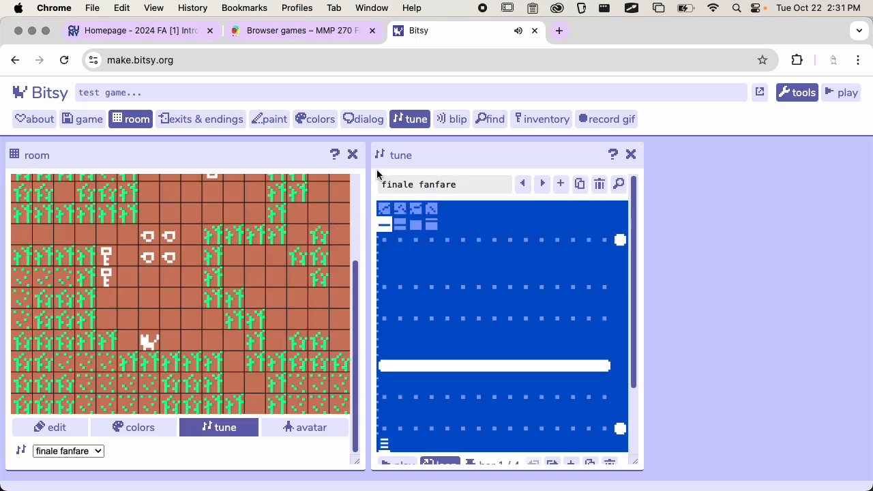
# - Close the tune tool and open the blip tool
pyautogui.scroll(-3, 603, 246)
pyautogui.scroll(3, 596, 218)
pyautogui.click(630, 156)
pyautogui.click(454, 120)
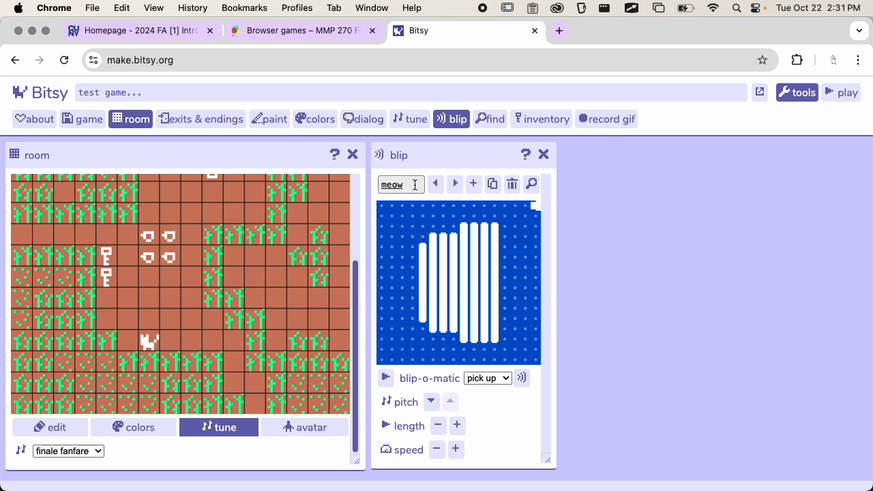
# - Listen to the meow and pick up blips in turn, and return to meow
pyautogui.click(455, 185)
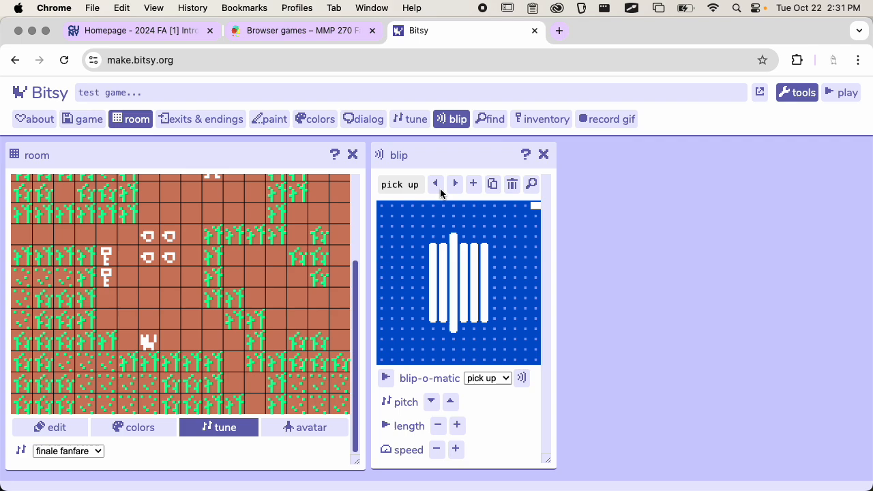
pyautogui.click(436, 185)
pyautogui.click(386, 379)
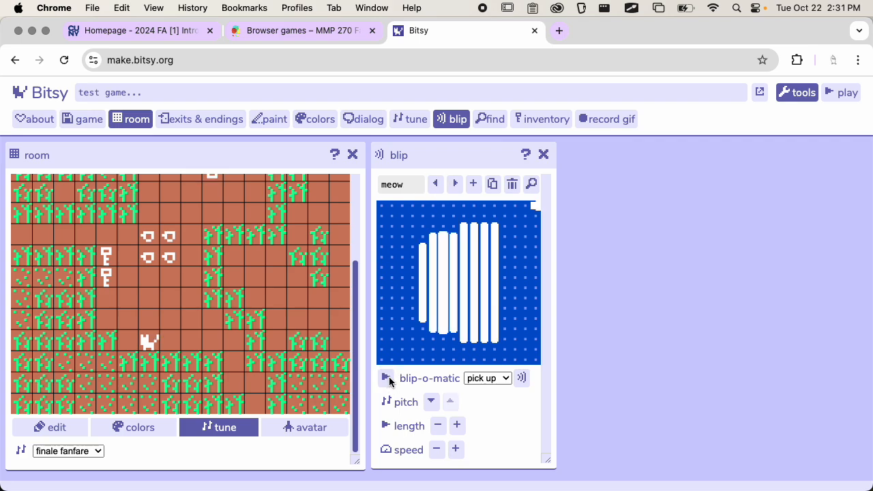
pyautogui.click(450, 187)
pyautogui.click(384, 376)
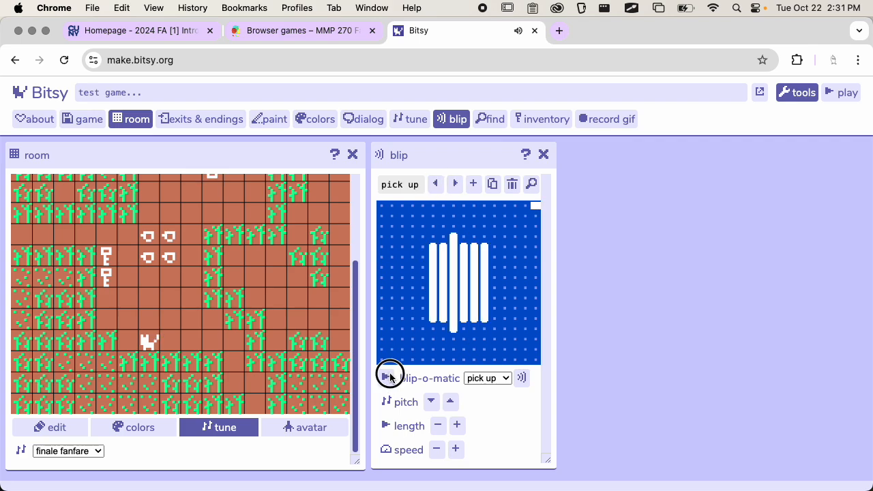
pyautogui.click(436, 185)
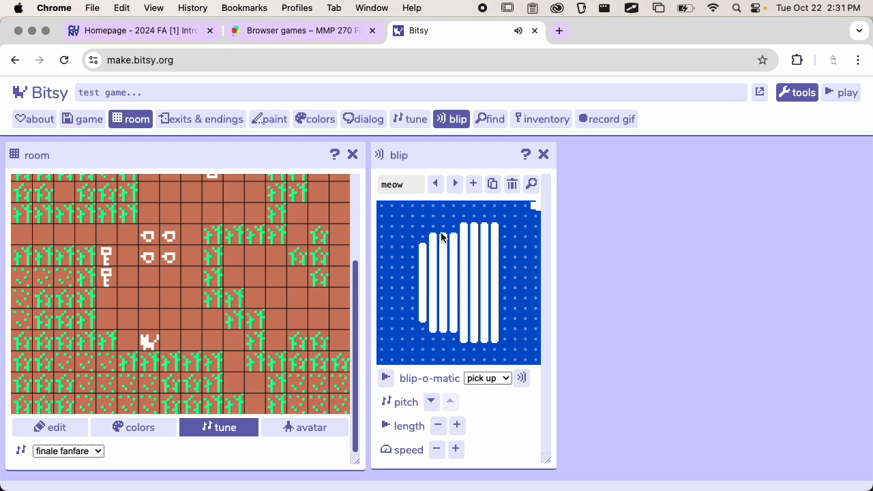
# - Lower the pitch of the meow blip
pyautogui.click(431, 402)
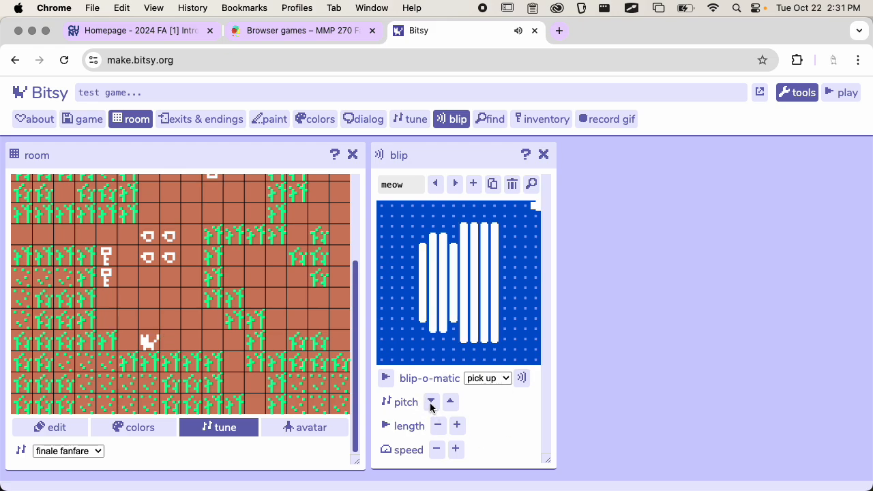
pyautogui.click(431, 403)
# - Set the blip-o-matic to random, generate several new sounds for the meow blip, and play the last one
pyautogui.click(485, 378)
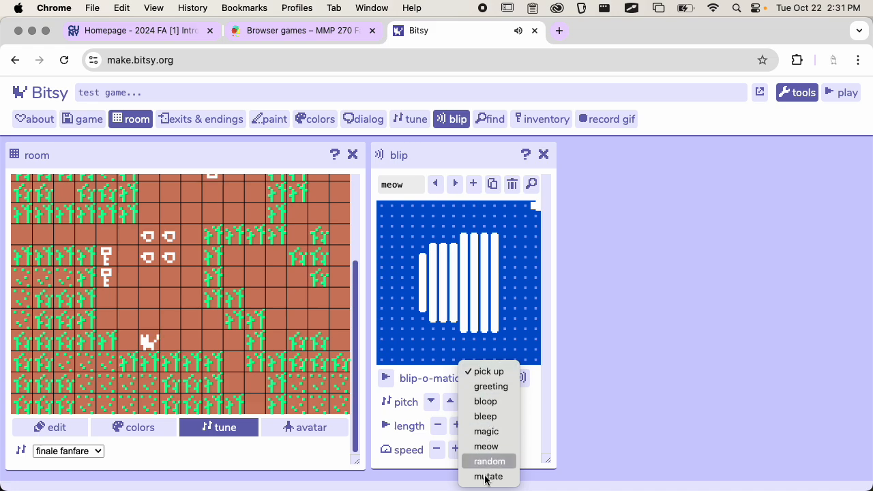
pyautogui.click(501, 461)
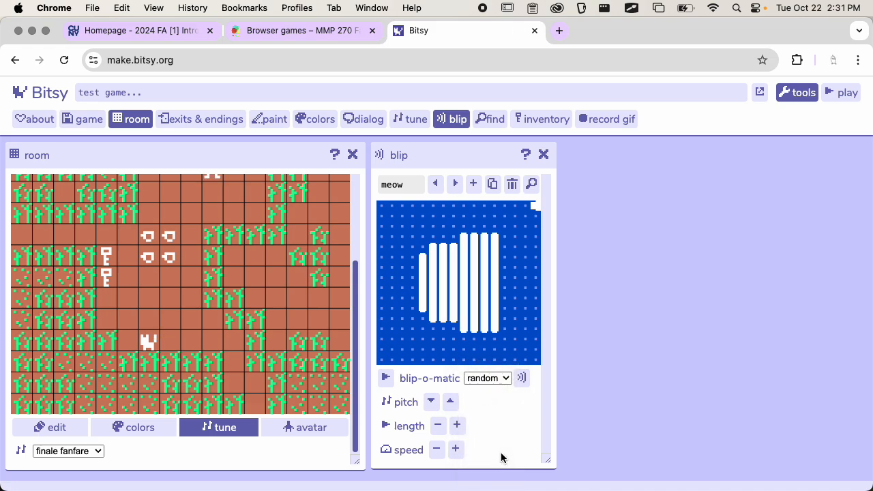
pyautogui.click(386, 379)
pyautogui.click(386, 379)
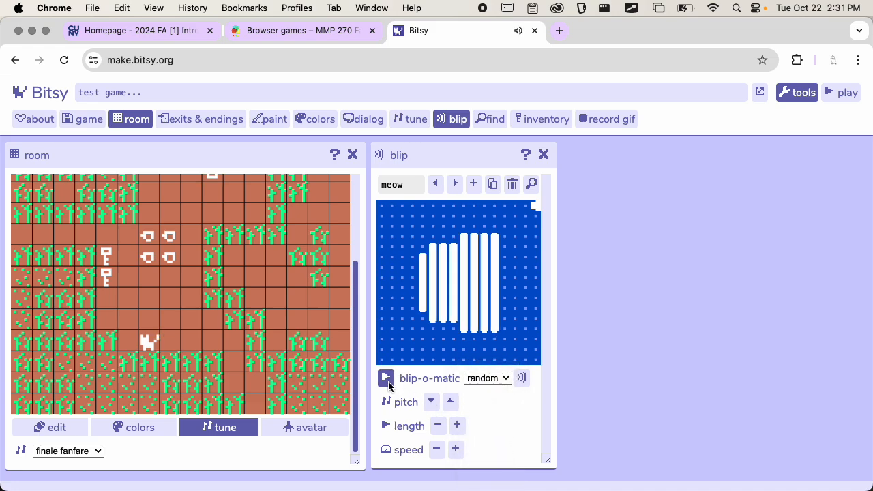
pyautogui.click(520, 379)
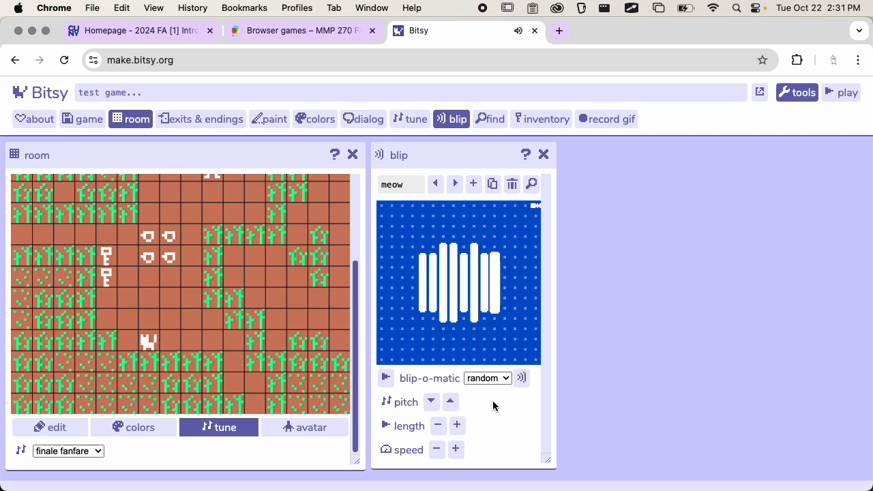
pyautogui.click(521, 378)
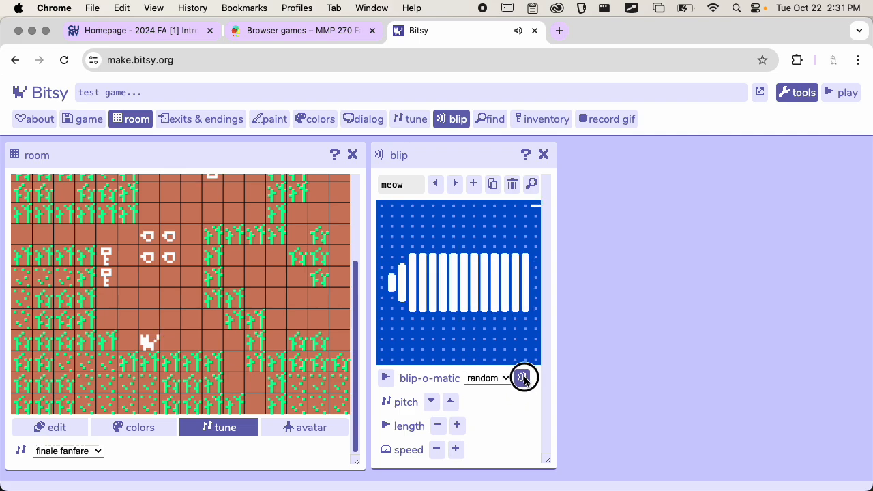
pyautogui.click(521, 378)
pyautogui.click(521, 378)
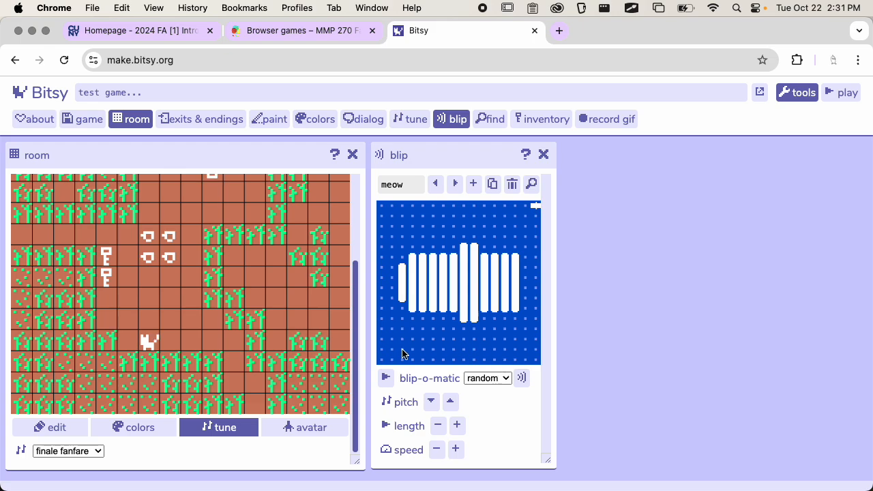
pyautogui.click(386, 378)
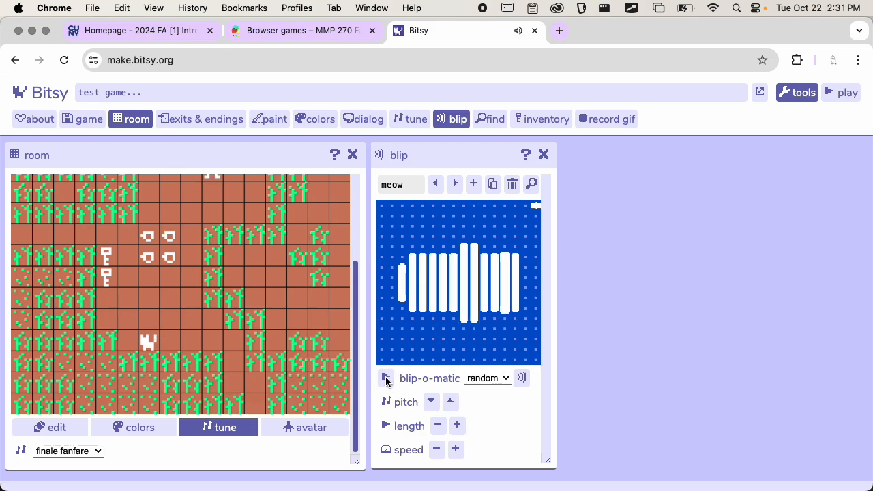
# - Shorten the meow blip to its minimum length and lengthen it again
pyautogui.click(437, 427)
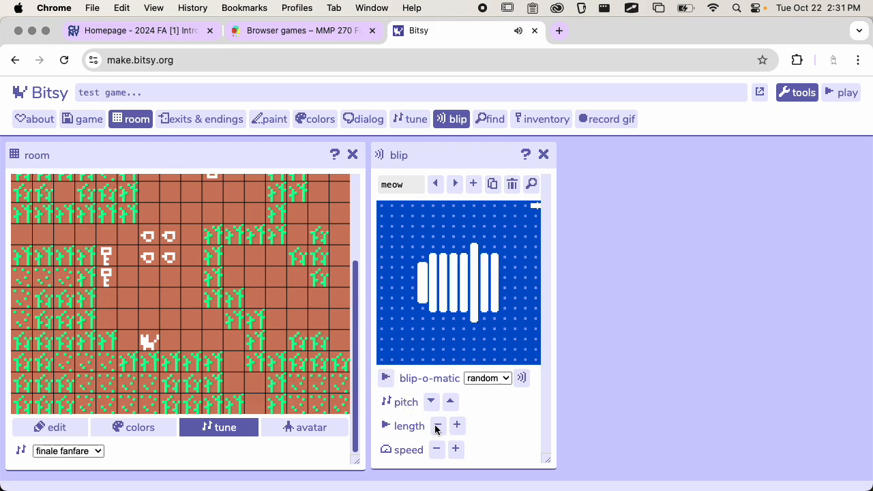
pyautogui.click(437, 427)
pyautogui.click(437, 427)
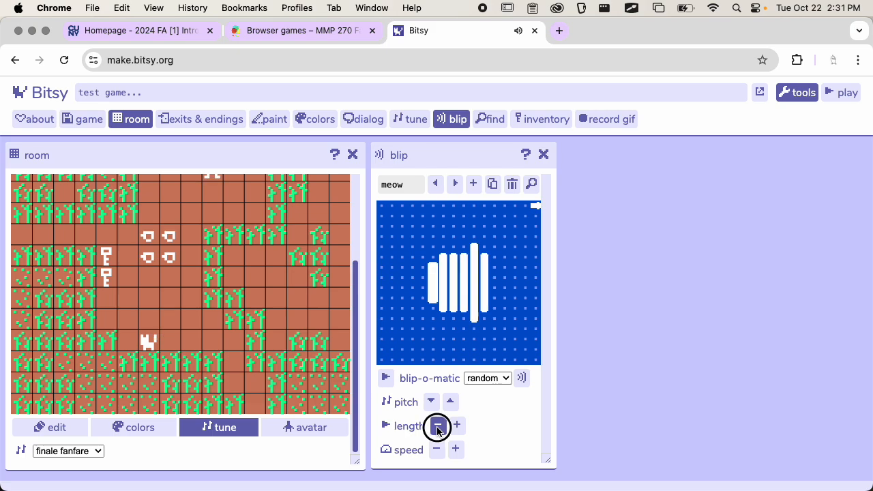
pyautogui.click(457, 424)
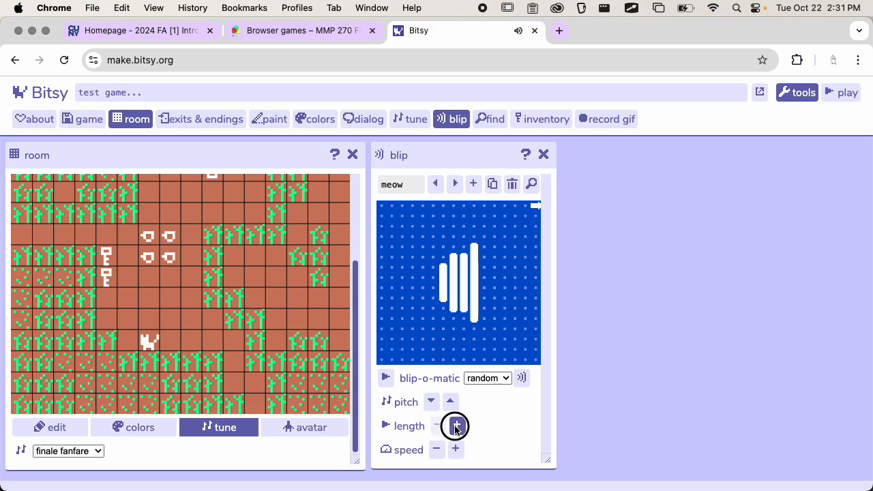
pyautogui.click(457, 425)
# - Raise the meow blip's speed to the maximum and play the blip
pyautogui.click(456, 449)
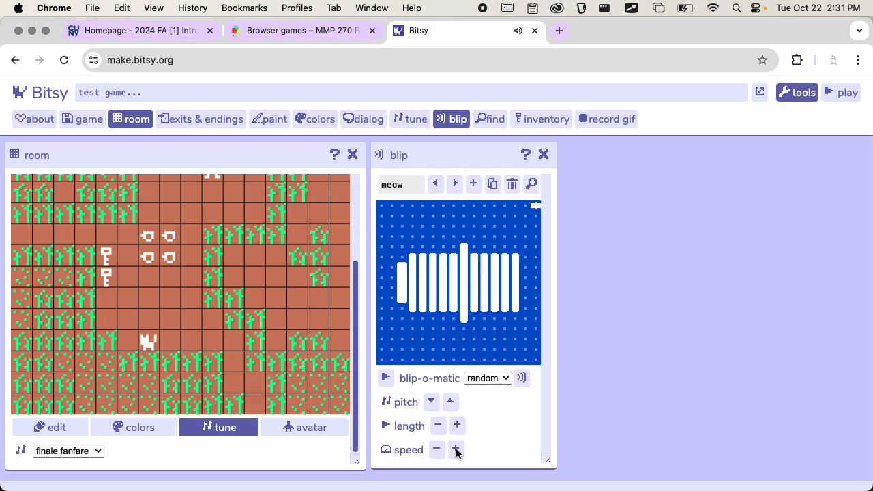
pyautogui.click(457, 448)
pyautogui.click(456, 448)
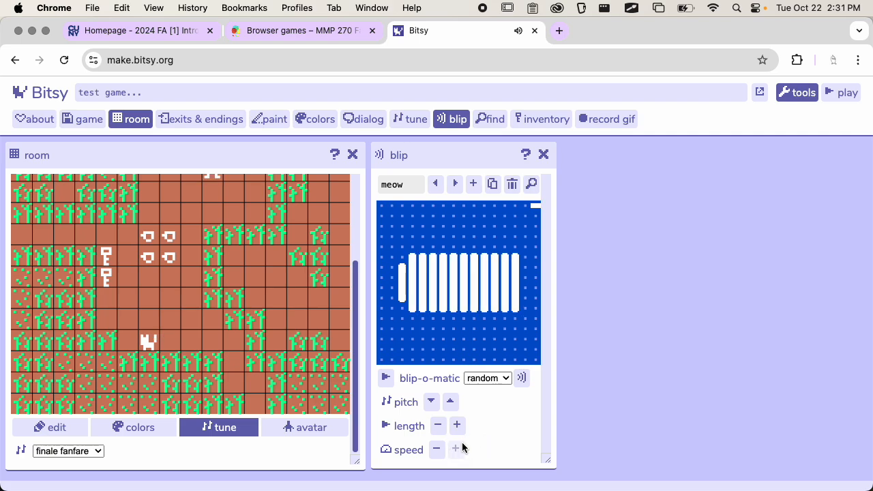
pyautogui.click(386, 383)
pyautogui.click(386, 381)
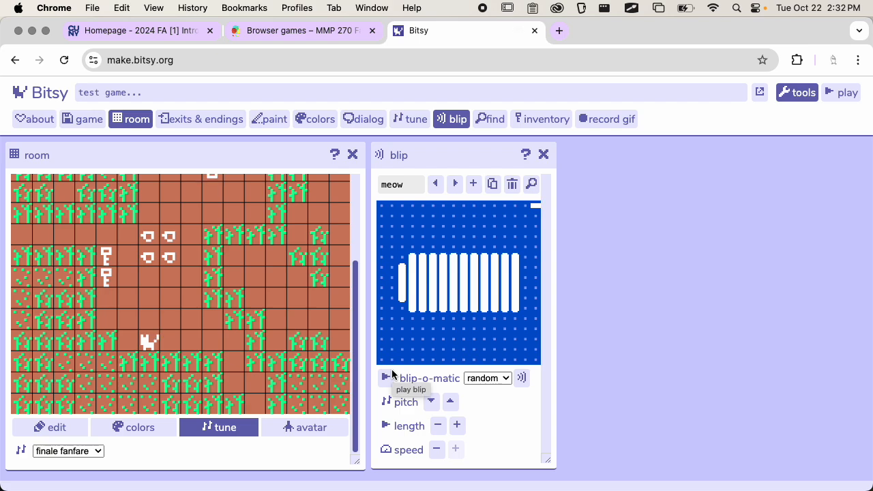
# - Open the cat sprite in the paint tool and show its blip setting
pyautogui.click(279, 120)
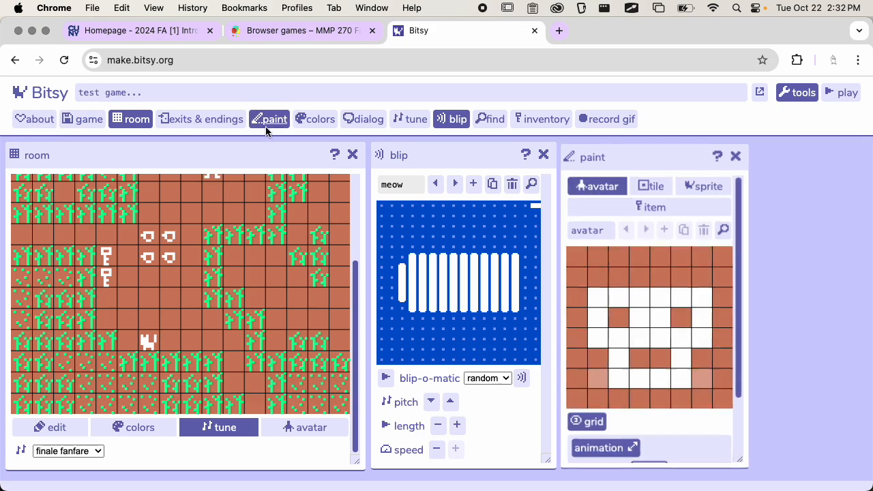
pyautogui.click(689, 187)
pyautogui.scroll(-4, 681, 272)
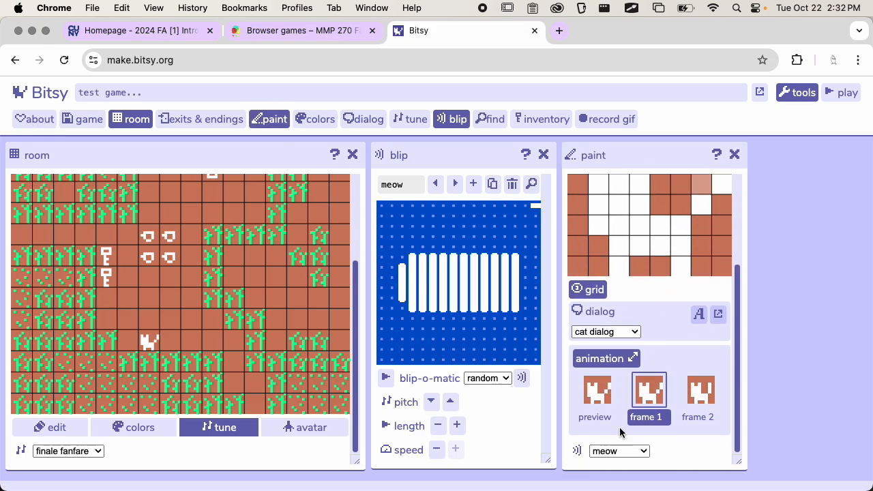
# - Check the blip choices for the cat sprite, then set the tea item's blip to meow
pyautogui.click(617, 451)
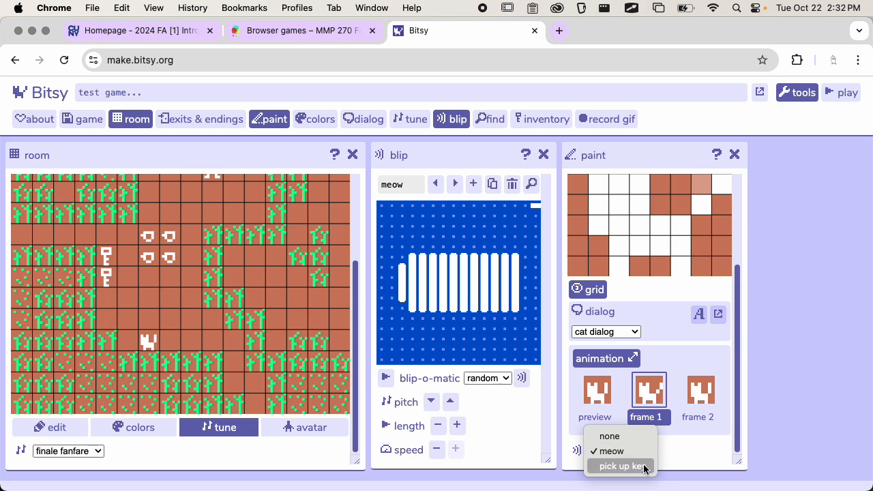
pyautogui.press('Escape')
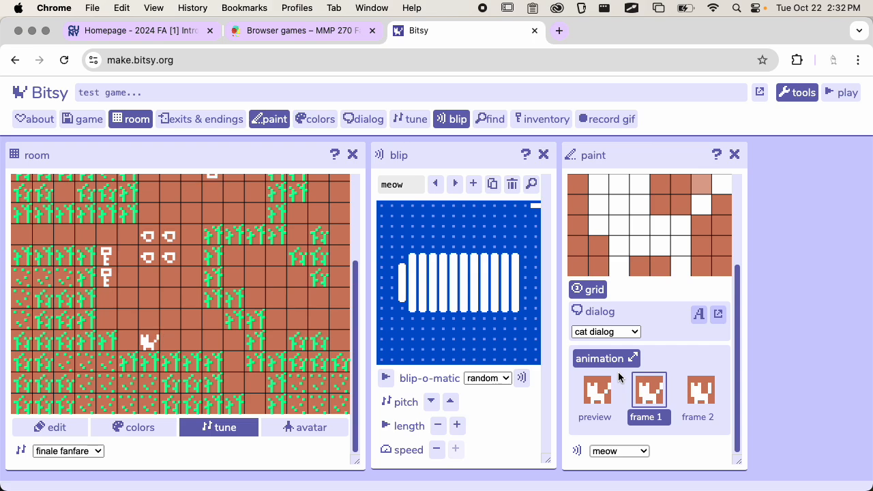
pyautogui.scroll(5, 672, 318)
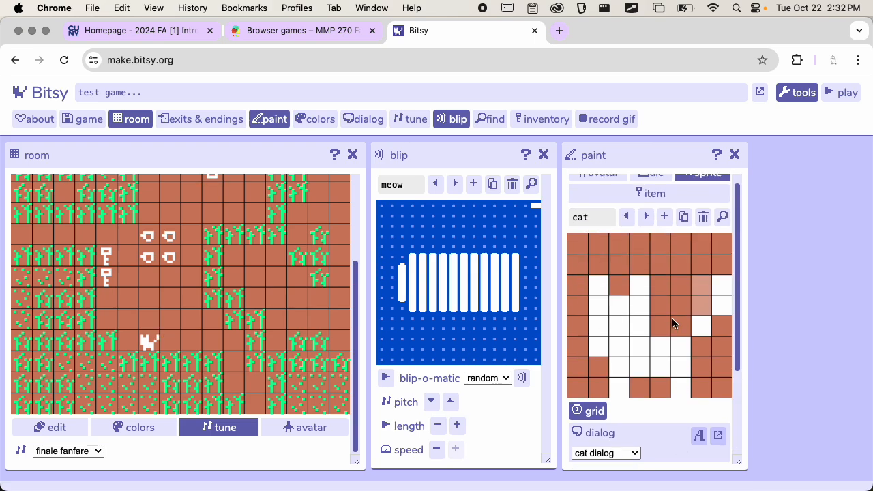
pyautogui.click(668, 202)
pyautogui.scroll(-3, 661, 273)
pyautogui.click(619, 451)
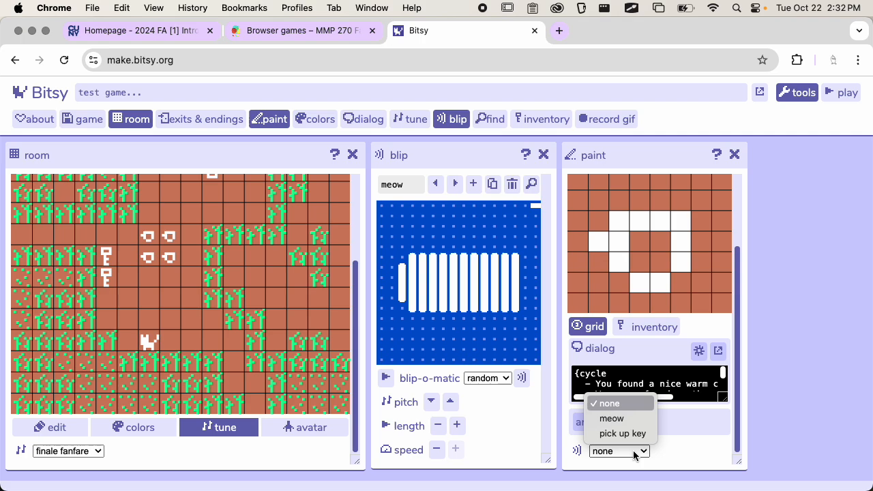
pyautogui.click(623, 418)
# - Show the key item in the paint tool and check its blip setting
pyautogui.scroll(5, 678, 335)
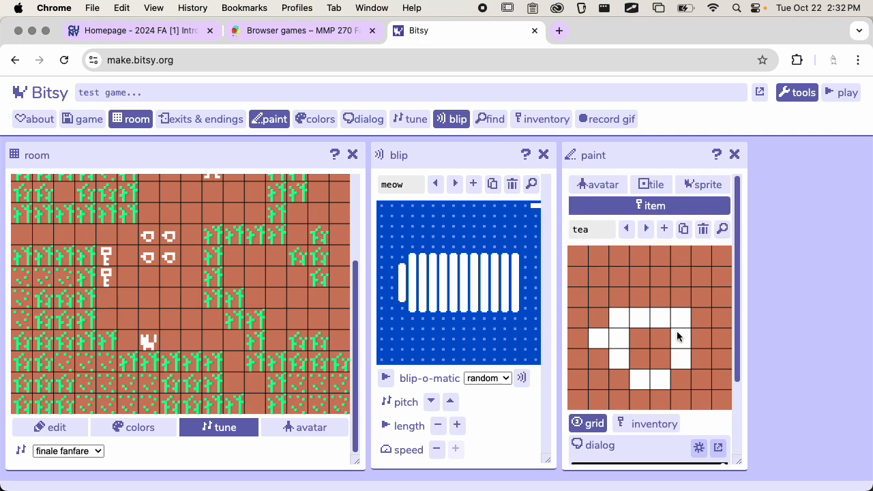
pyautogui.click(646, 228)
pyautogui.scroll(-4, 634, 302)
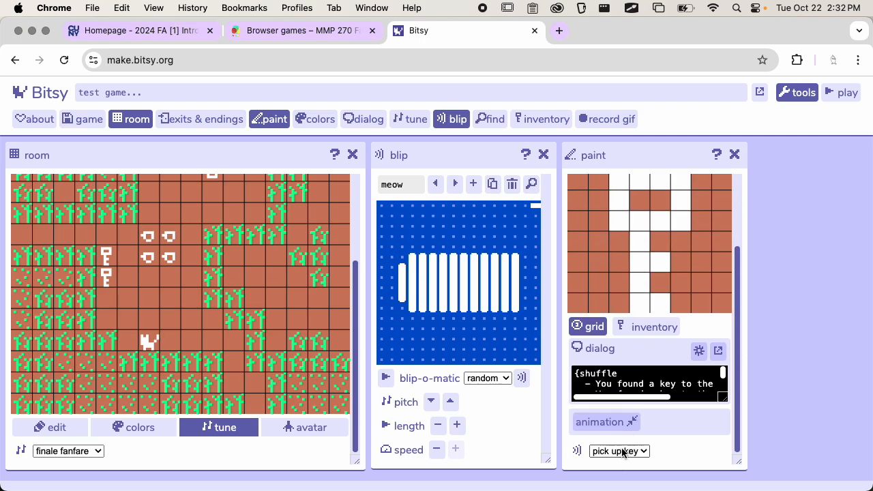
pyautogui.scroll(3, 637, 259)
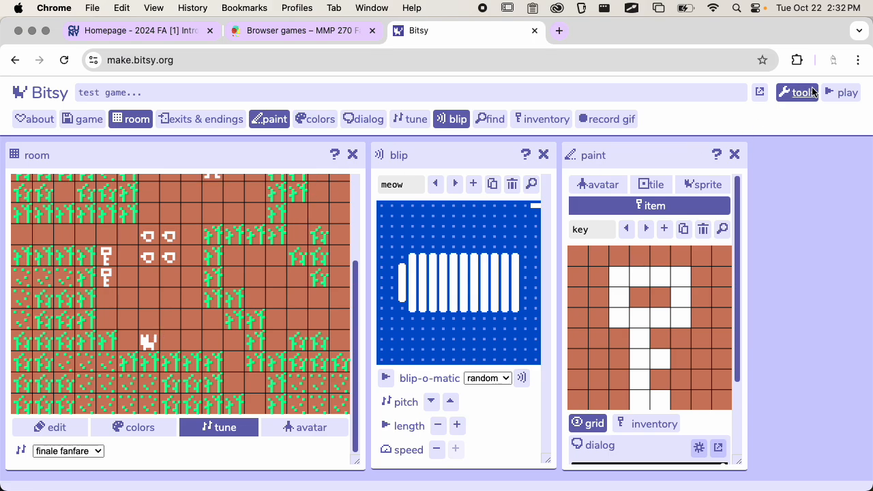
# - Playtest the game and walk the avatar over two cups of tea to hear the item blip
pyautogui.click(843, 92)
pyautogui.press('space')
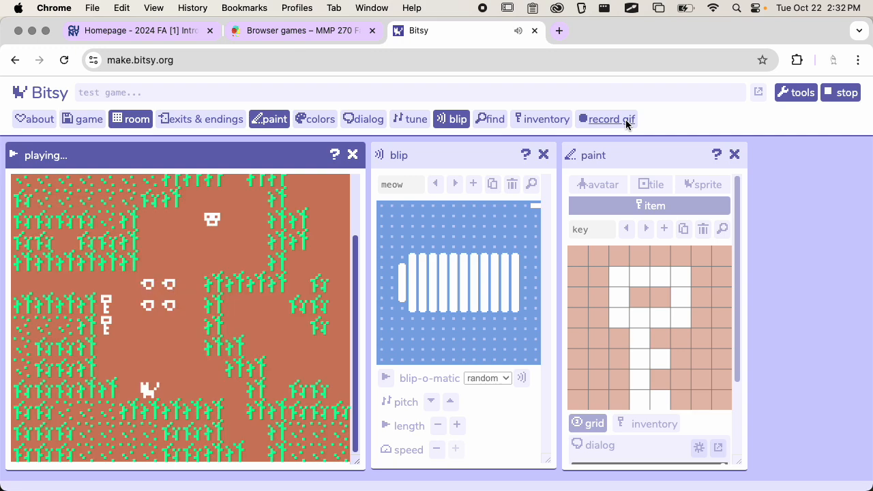
pyautogui.press('Left')
pyautogui.press('Down')
pyautogui.press('Down')
pyautogui.press('Left')
pyautogui.press('Down')
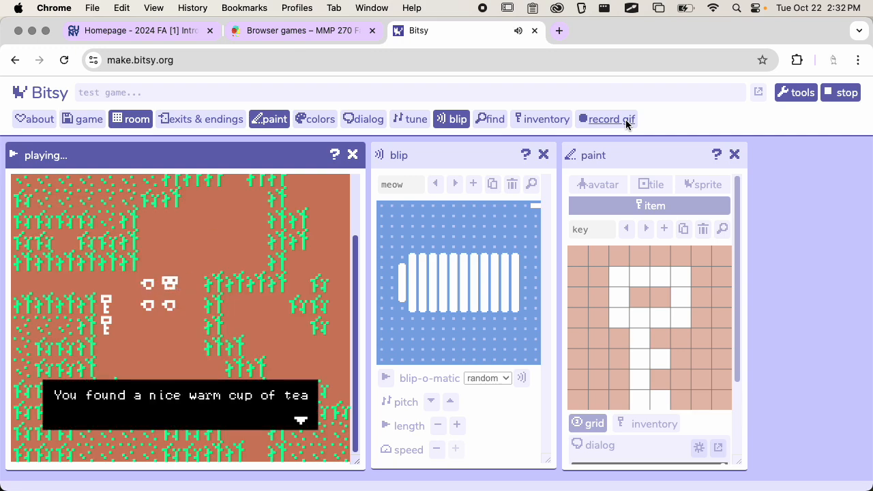
pyautogui.press('space')
pyautogui.press('Down')
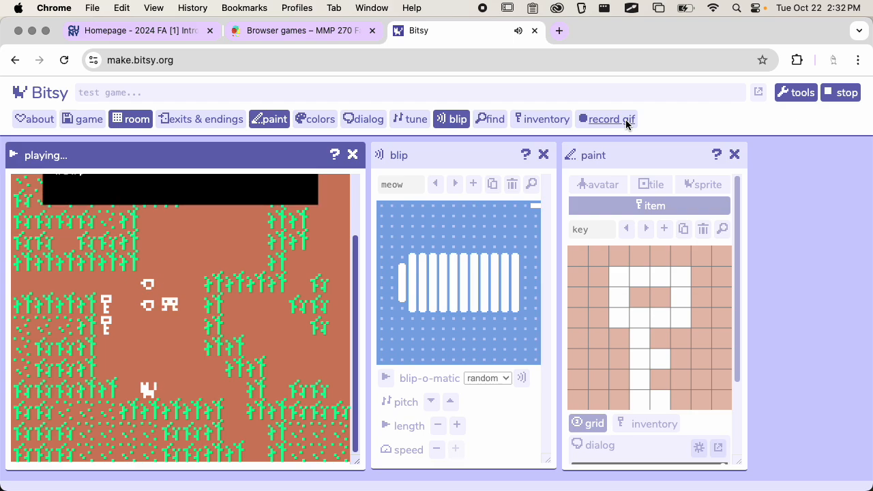
# - Walk the avatar down to the cat, trigger its dialog and blip, and stop the playtest
pyautogui.press('space')
pyautogui.press('Down')
pyautogui.press('Down')
pyautogui.press('Down')
pyautogui.press('Down')
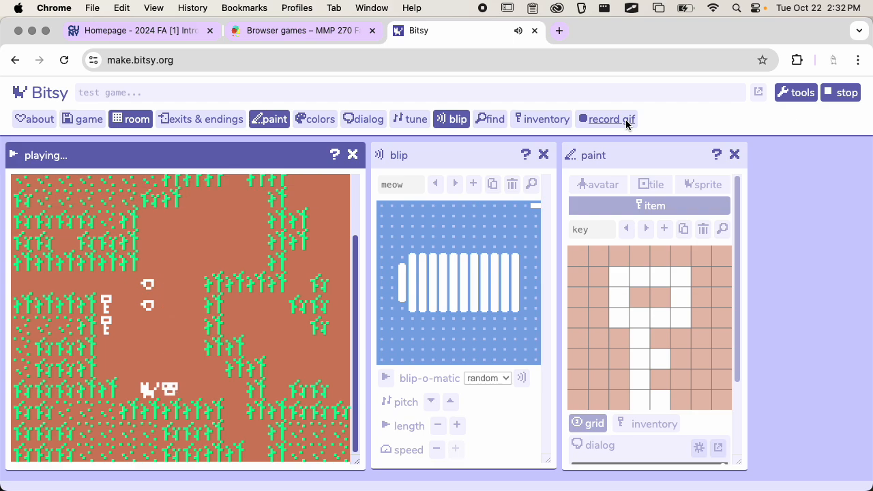
pyautogui.press('Left')
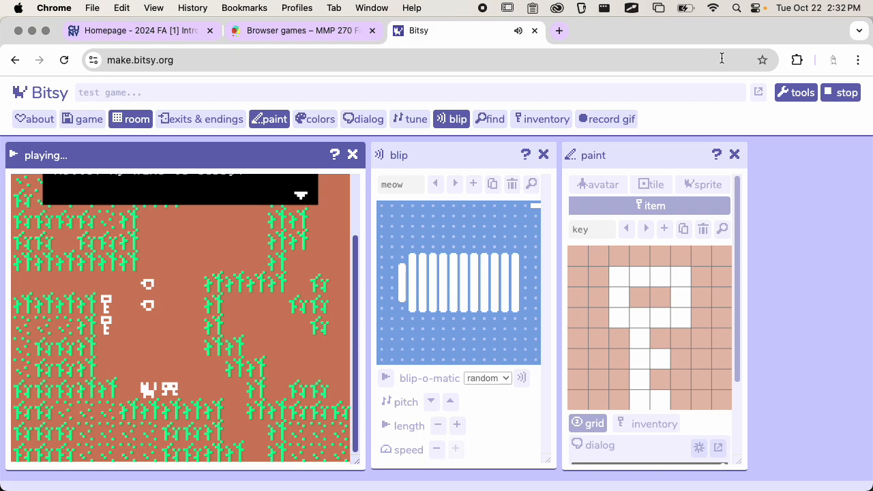
pyautogui.click(844, 96)
# - Close the blip and paint tools, keeping only the room tool open with the list of tools shown
pyautogui.click(796, 93)
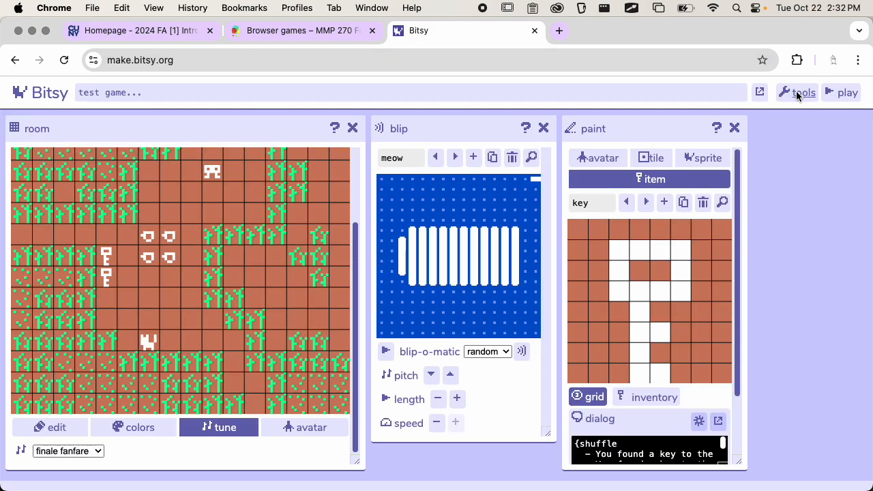
pyautogui.click(544, 128)
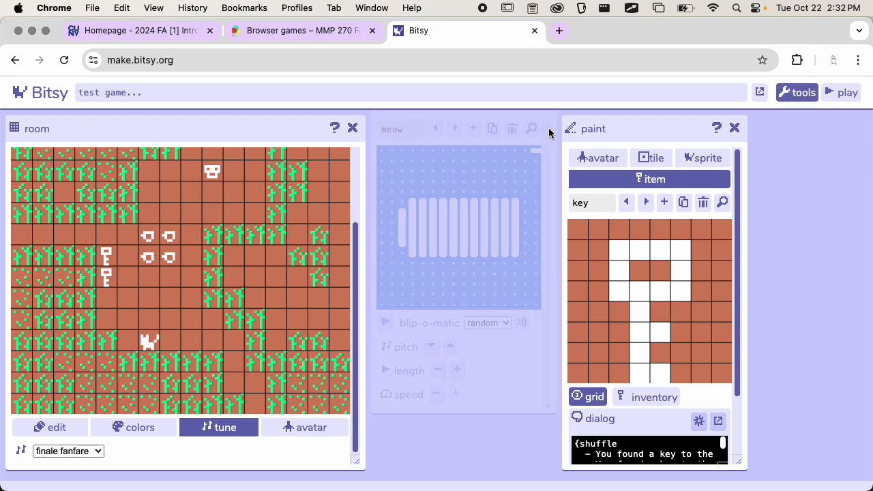
pyautogui.click(548, 128)
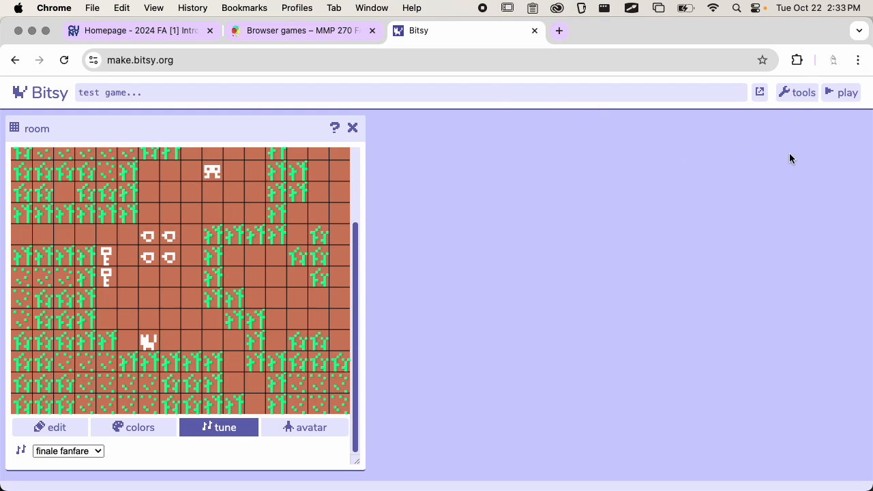
pyautogui.click(792, 96)
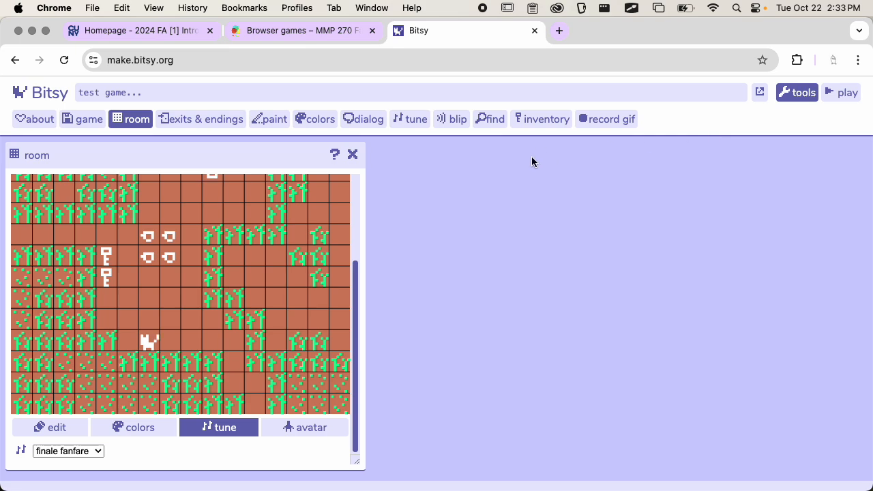
pyautogui.scroll(5, 230, 181)
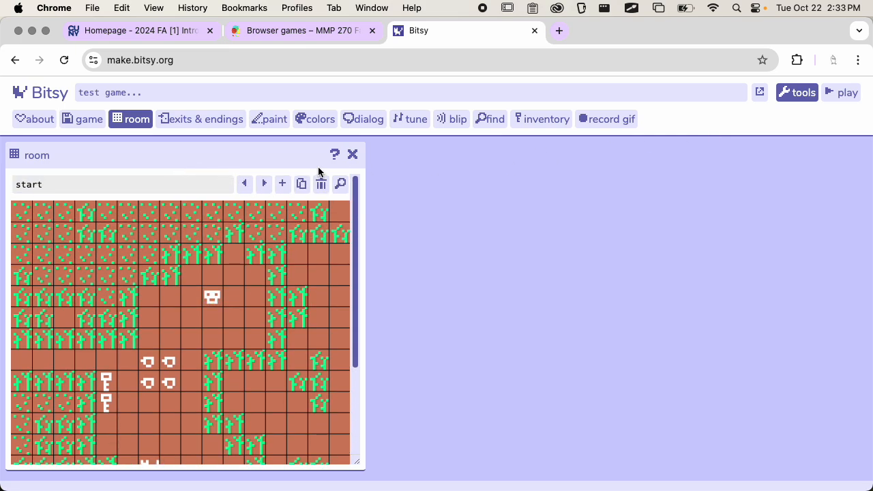
# - Open the game tool and view its data and settings sections before returning to the save options
pyautogui.click(82, 121)
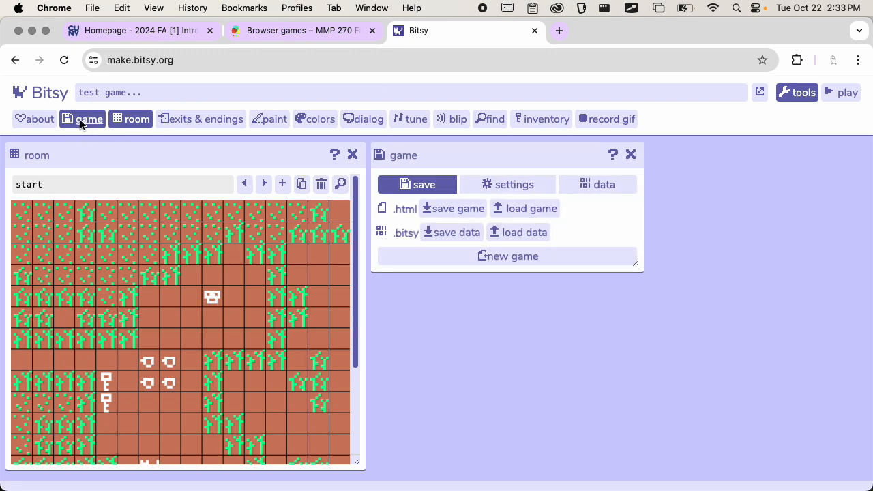
pyautogui.click(604, 190)
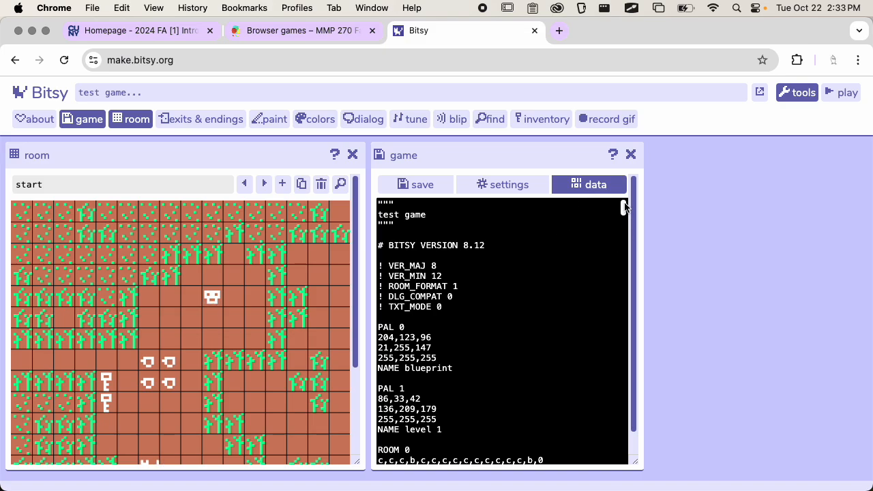
pyautogui.moveTo(625, 206); pyautogui.dragTo(620, 186)
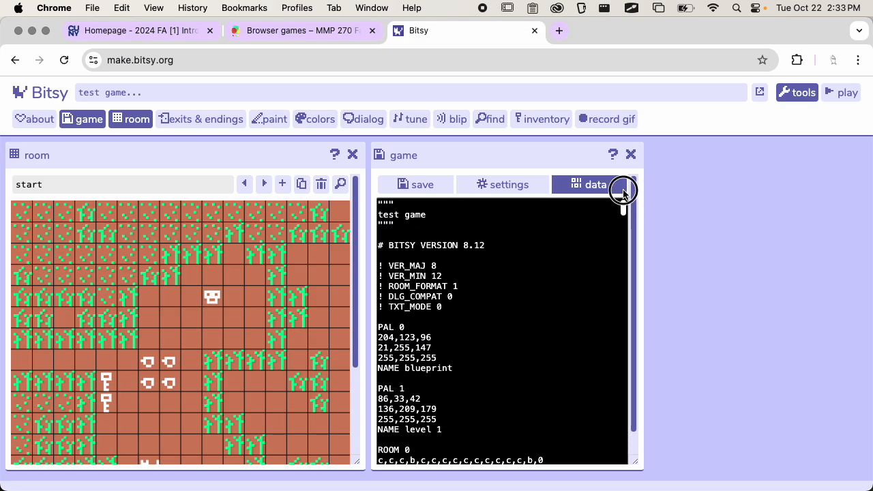
pyautogui.click(501, 188)
pyautogui.click(421, 185)
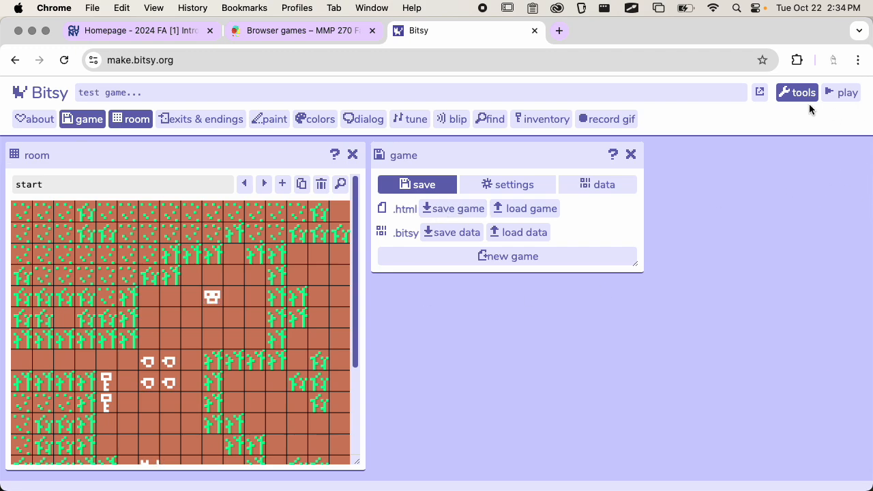
# - Switch to Finder and move ____test_game____.html from Downloads into the Bitsy folder inside MMP_270
pyautogui.press('super+Tab')
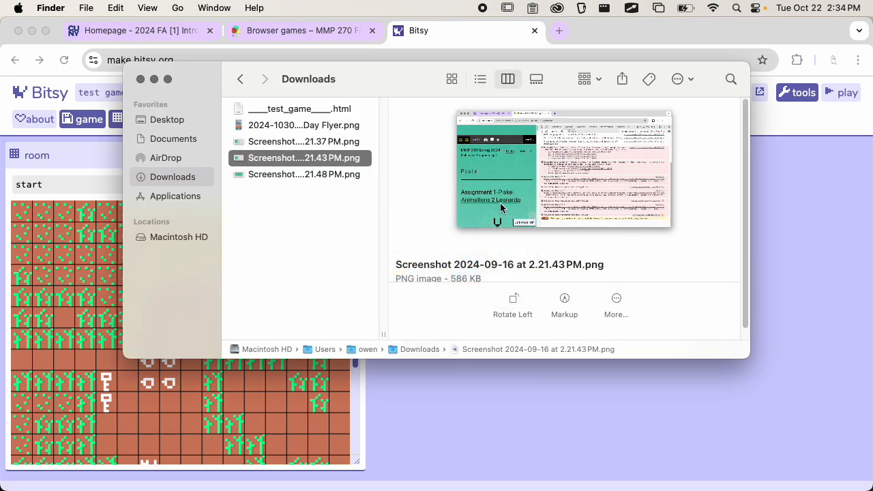
pyautogui.click(341, 108)
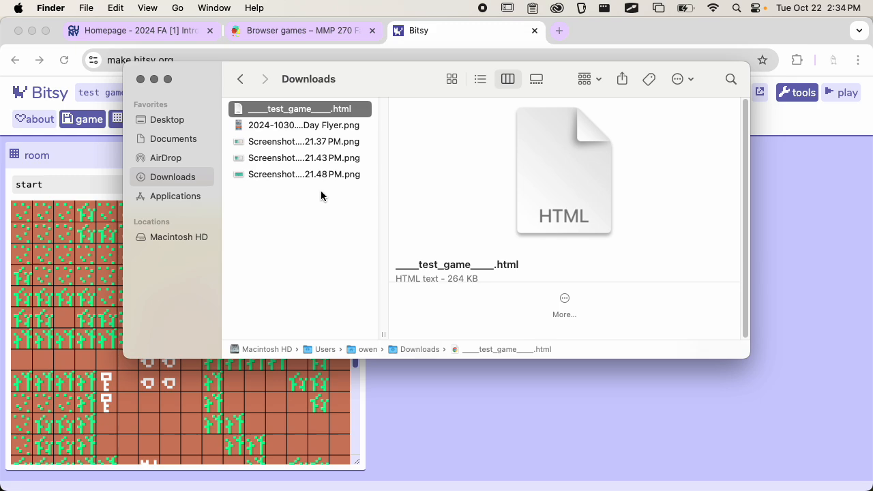
pyautogui.moveTo(379, 78); pyautogui.dragTo(317, 33)
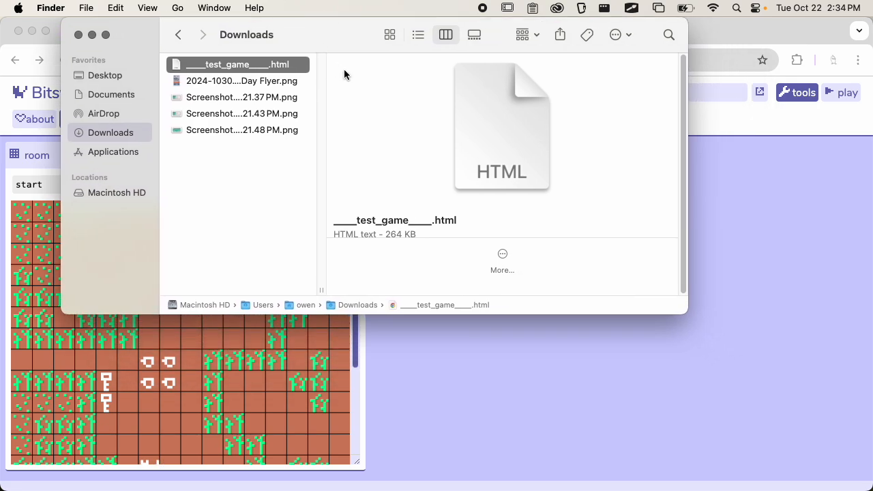
pyautogui.press('super+n')
pyautogui.moveTo(352, 76); pyautogui.dragTo(465, 137)
pyautogui.click(412, 184)
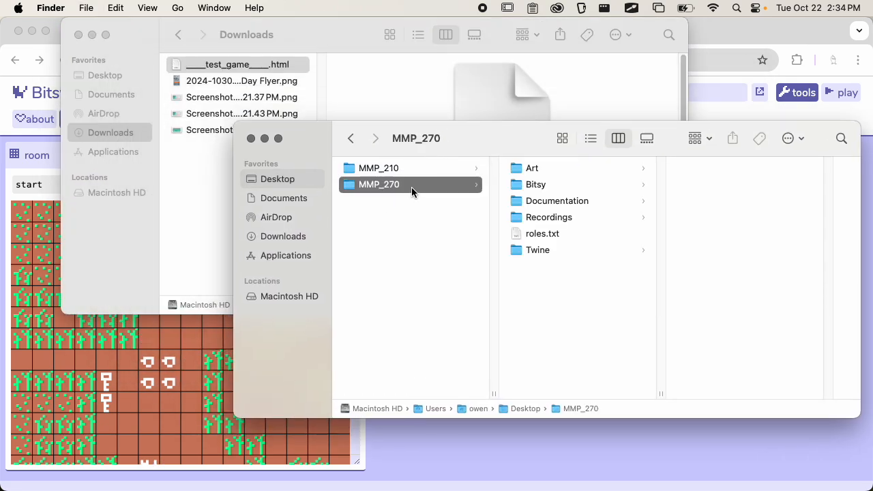
pyautogui.click(550, 186)
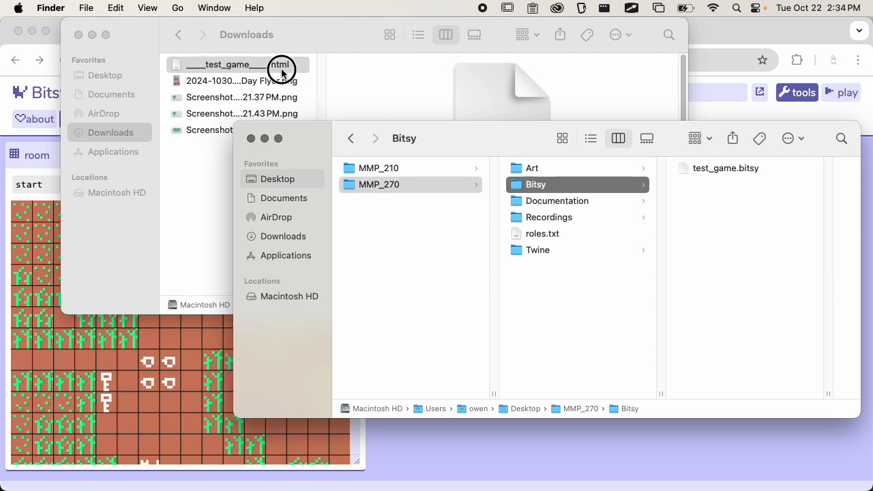
pyautogui.moveTo(282, 73); pyautogui.dragTo(809, 276)
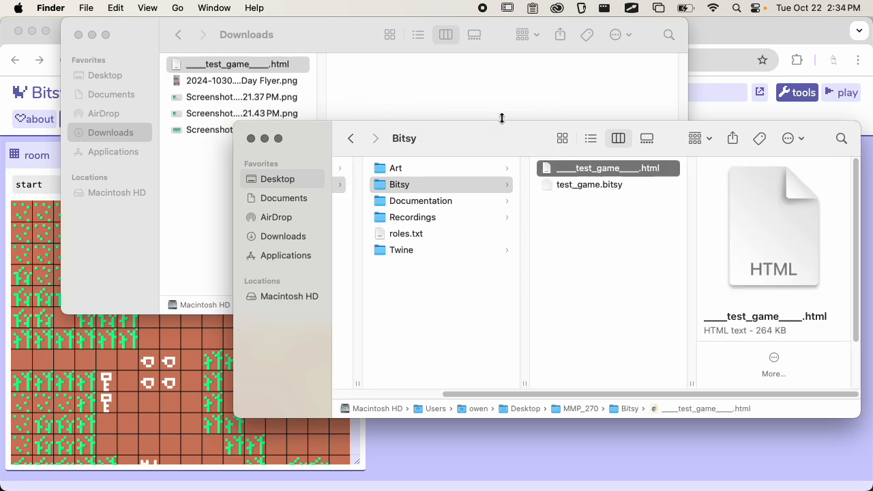
pyautogui.click(93, 34)
# - Rename the moved HTML file as test_game.html by removing its leading and trailing underscores
pyautogui.moveTo(448, 143); pyautogui.dragTo(285, 101)
pyautogui.press('Return')
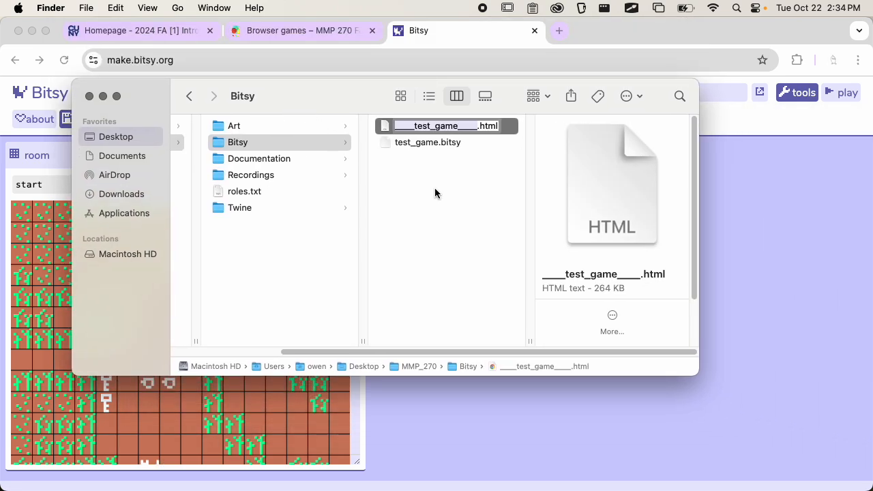
pyautogui.press('Right')
pyautogui.press('BackSpace')
pyautogui.press('BackSpace')
pyautogui.press('BackSpace')
pyautogui.press('BackSpace')
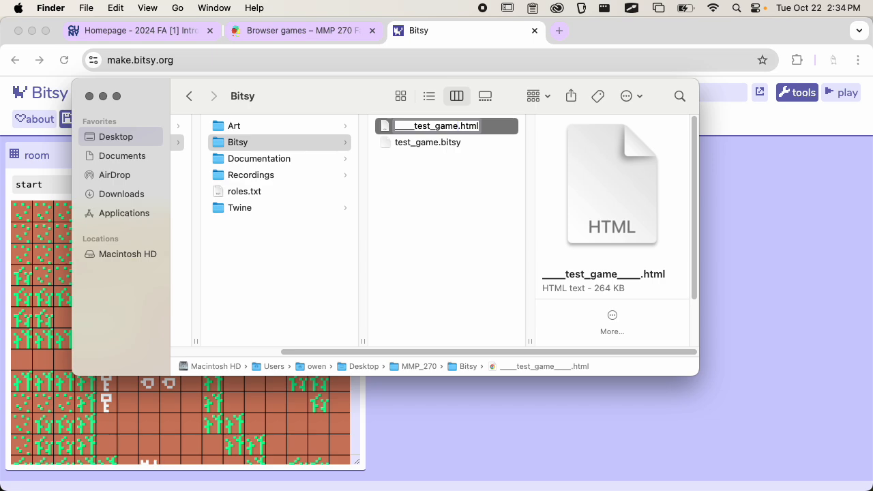
pyautogui.press('Left')
pyautogui.press('Left')
pyautogui.press('Left')
pyautogui.press('Left')
pyautogui.press('Left')
pyautogui.press('Left')
pyautogui.press('BackSpace')
pyautogui.press('BackSpace')
pyautogui.press('BackSpace')
pyautogui.press('BackSpace')
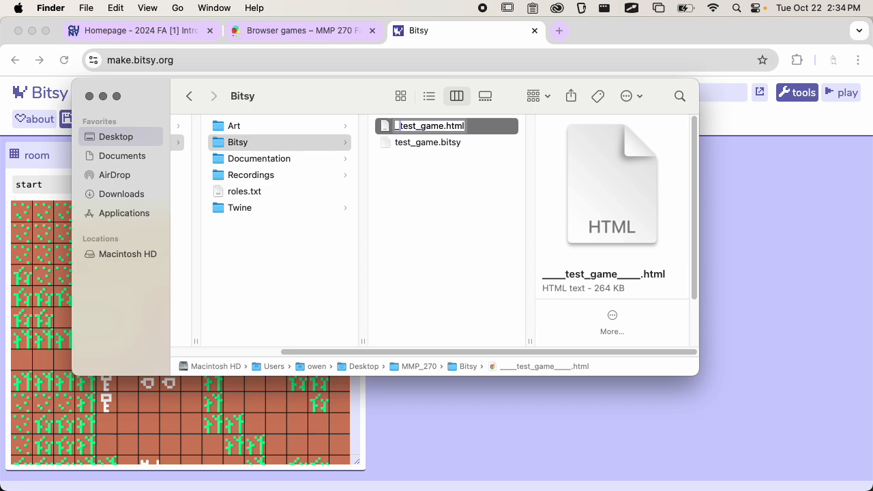
pyautogui.press('Return')
# - Open test_game.html in Sublime Text, enlarge the window to full size, and remove the accidental blank line at the file's start
pyautogui.moveTo(471, 142); pyautogui.dragTo(840, 176)
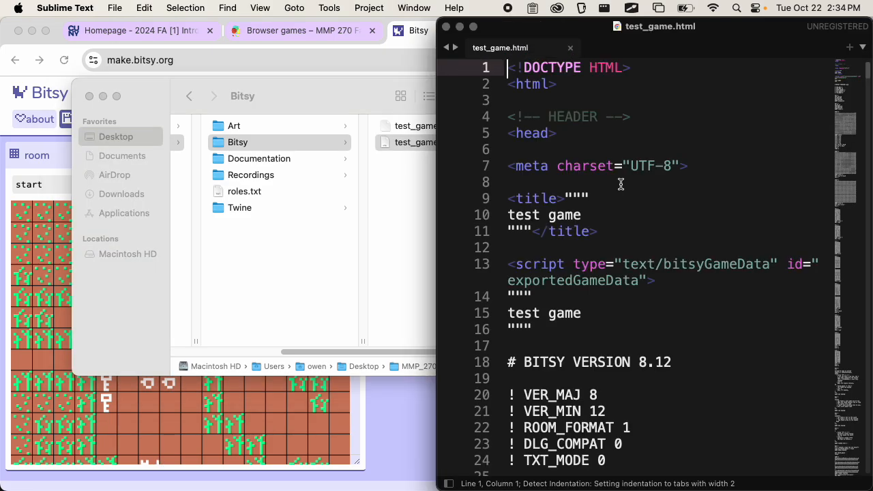
pyautogui.press('Return')
pyautogui.hotkey('ctrl', 'alt', 'Return')
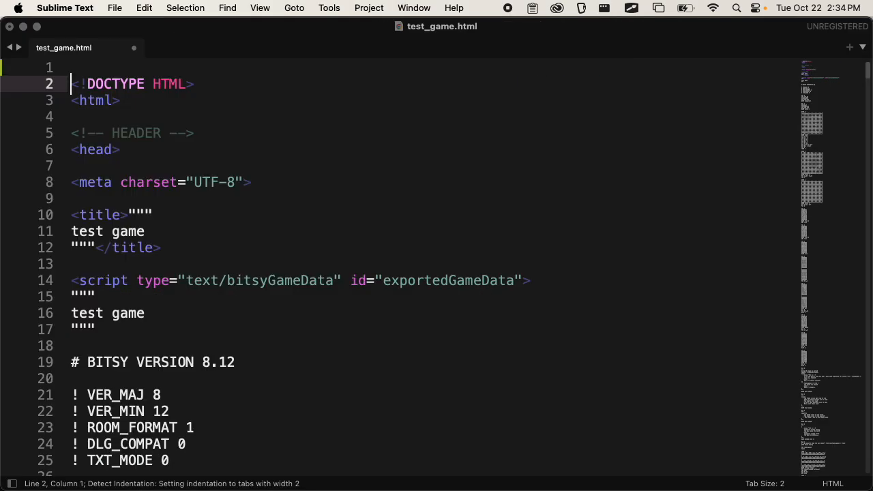
pyautogui.press('BackSpace')
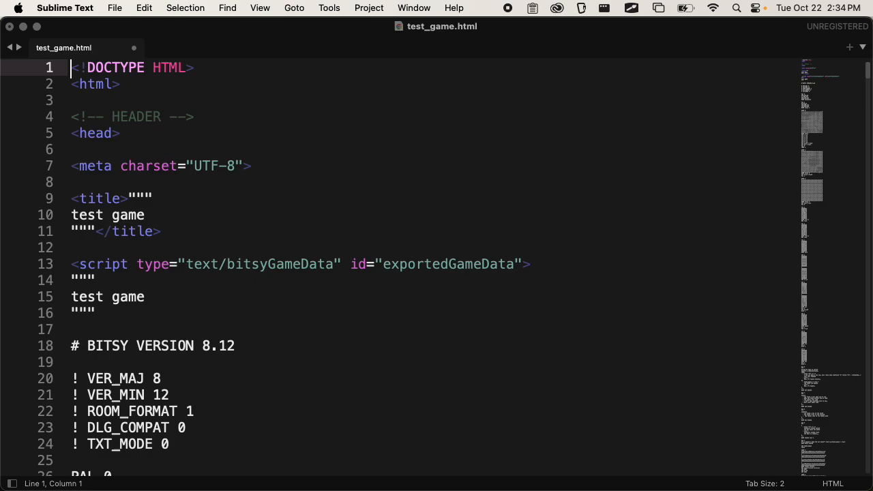
pyautogui.press('super+z')
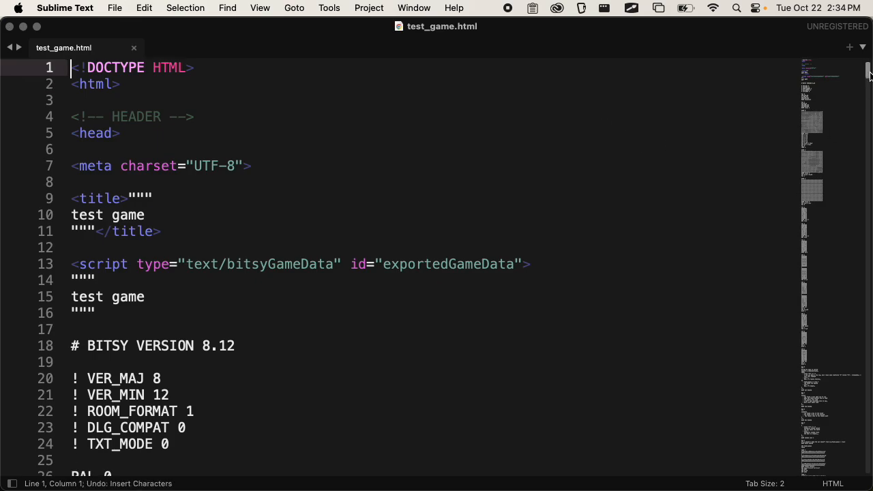
# - Examine the exported game data in test_game.html, highlighting the title and version block and viewing the palettes, rooms, tunes and blips
pyautogui.moveTo(868, 72); pyautogui.dragTo(869, 69)
pyautogui.moveTo(79, 279); pyautogui.dragTo(231, 457)
pyautogui.click(826, 114)
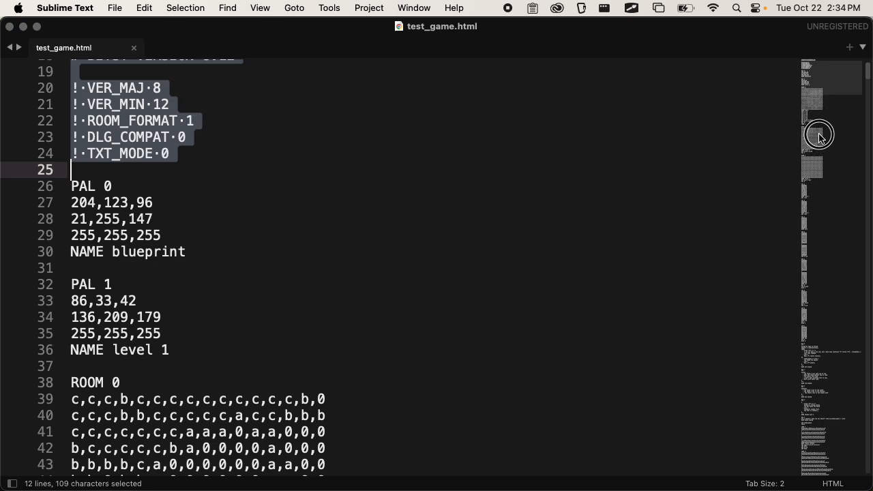
pyautogui.click(819, 135)
pyautogui.click(813, 162)
pyautogui.click(812, 183)
pyautogui.click(820, 324)
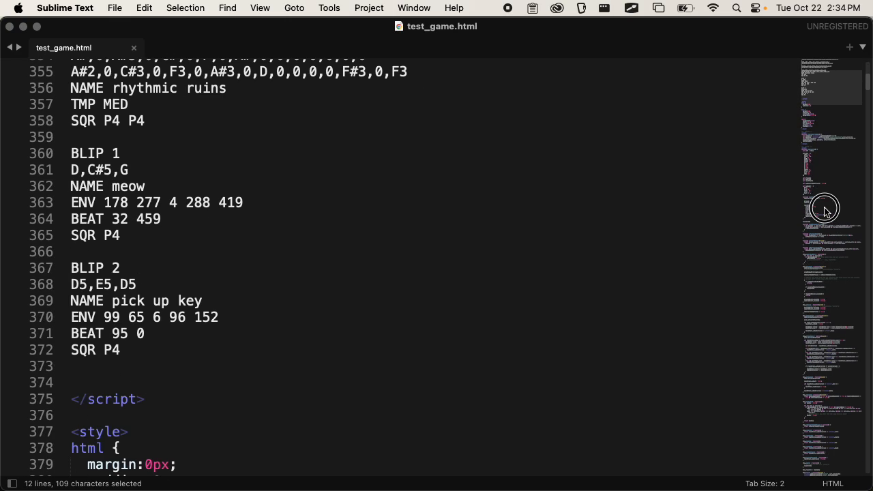
# - Examine the file's style rules, startExportedGame script and InputSystem key codes, and return to the beginning of the document
pyautogui.moveTo(866, 82); pyautogui.dragTo(868, 85)
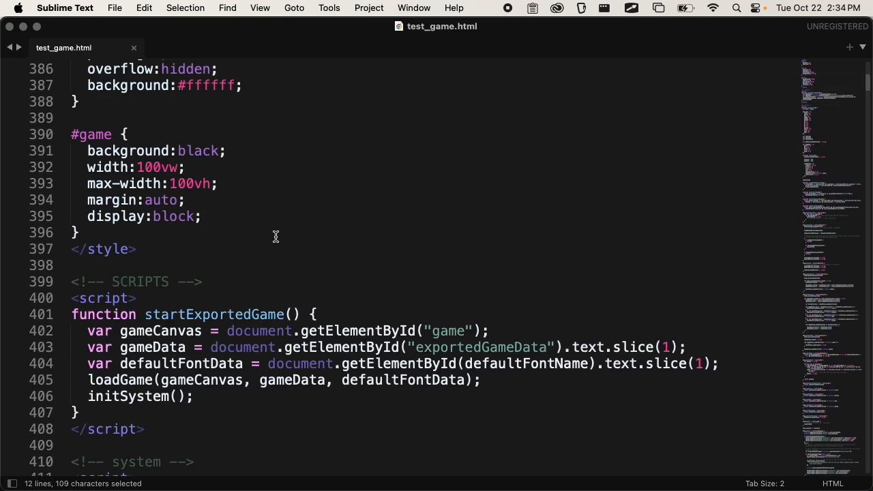
pyautogui.scroll(-2, 86, 238)
pyautogui.scroll(-3, 130, 254)
pyautogui.scroll(-5, 130, 255)
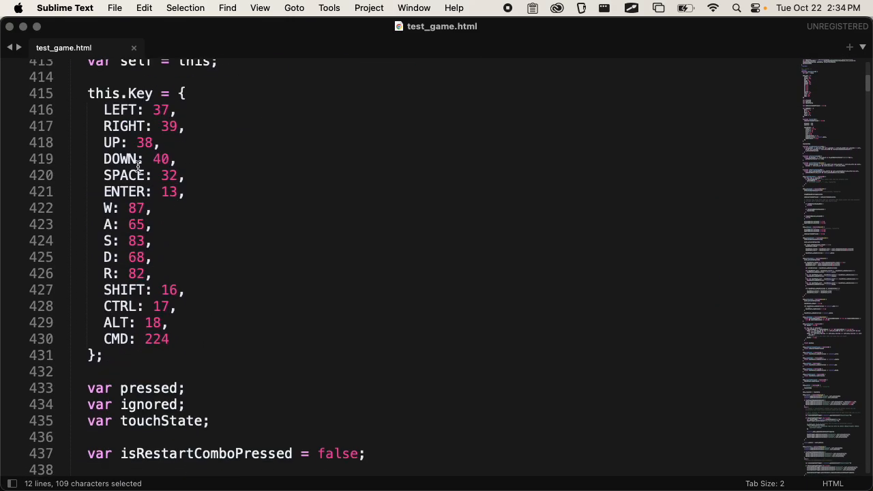
pyautogui.scroll(1, 73, 153)
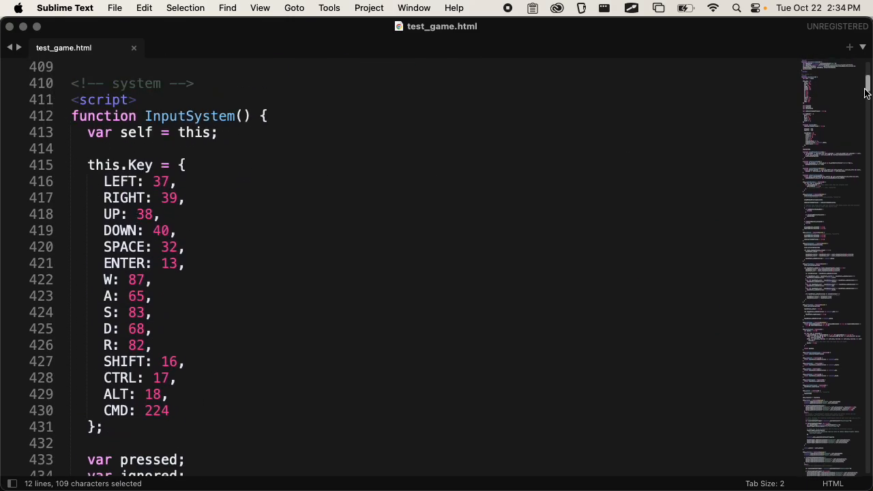
pyautogui.moveTo(866, 83); pyautogui.dragTo(865, 63)
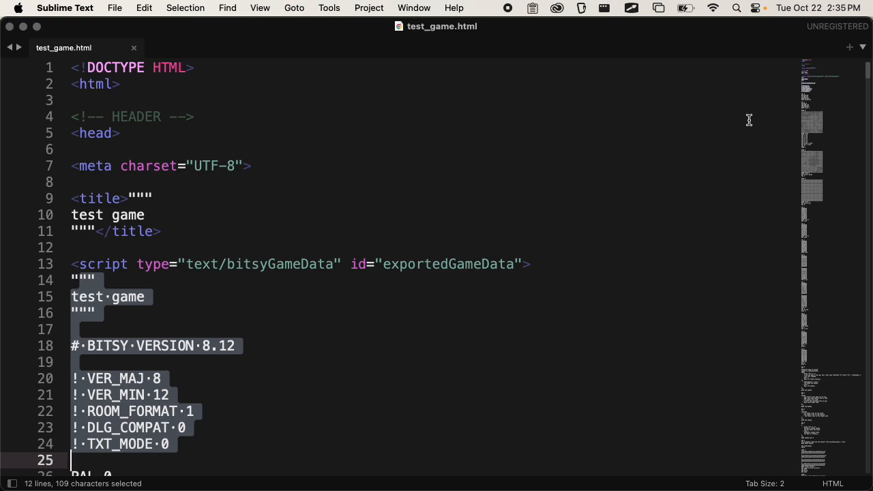
# - Leave the code editor, view test_game.html from the Bitsy folder in a Chrome tab, and close that tab
pyautogui.click(10, 26)
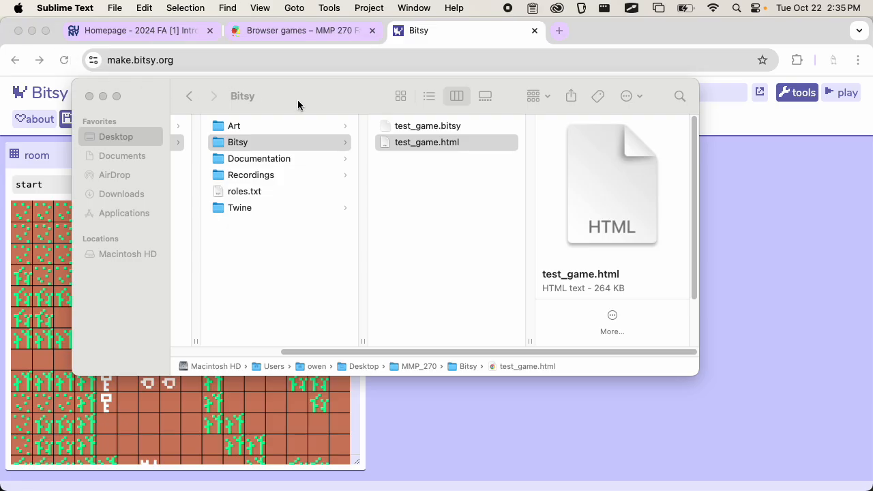
pyautogui.moveTo(430, 150); pyautogui.dragTo(617, 38)
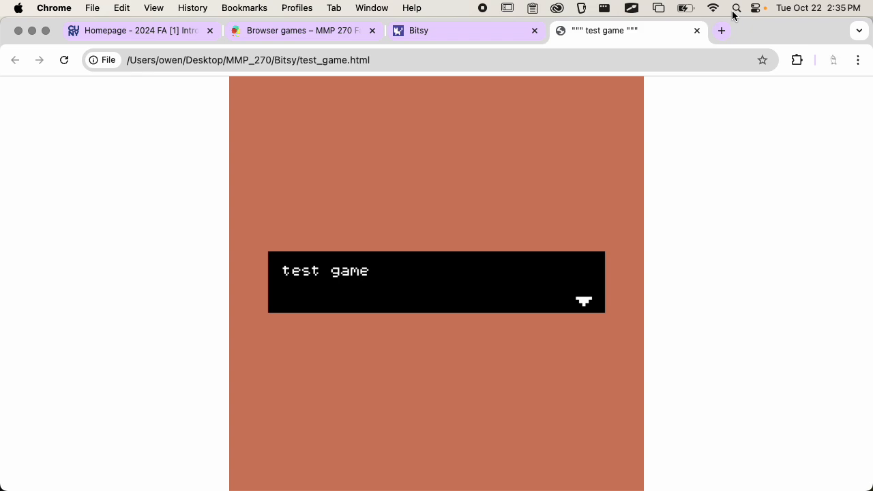
pyautogui.click(697, 31)
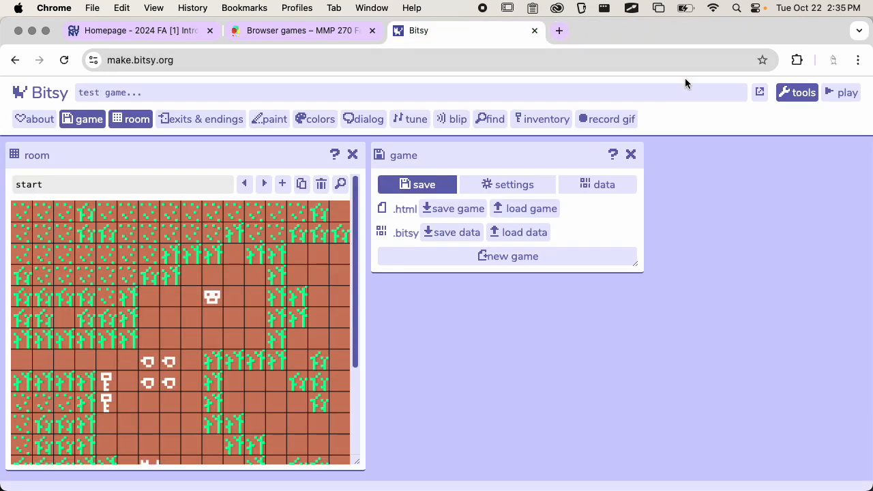
# - Open itch.io in a new browser tab, dismiss the featured game banner, and start uploading a new project
pyautogui.press('super+t')
pyautogui.write('itch')
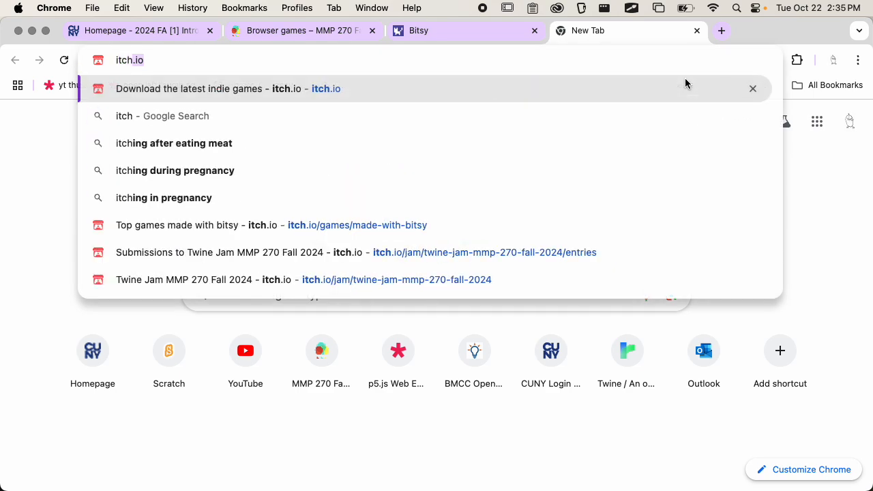
pyautogui.press('Return')
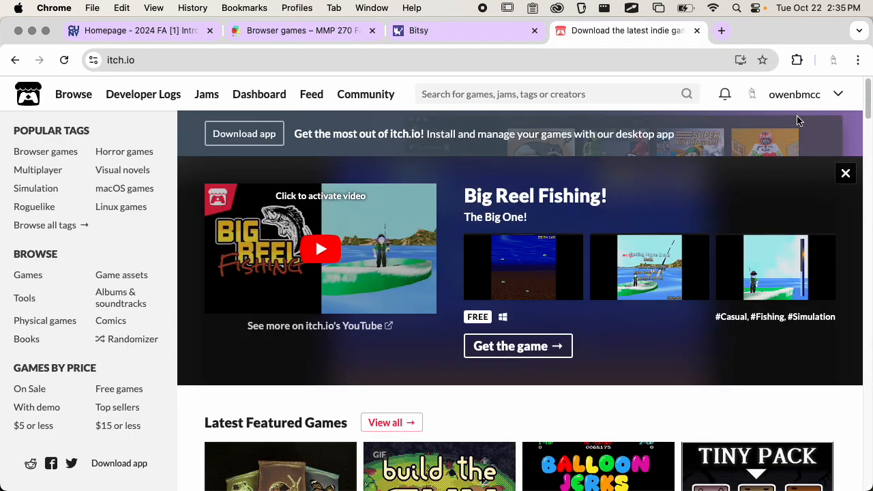
pyautogui.doubleClick(848, 175)
pyautogui.click(847, 174)
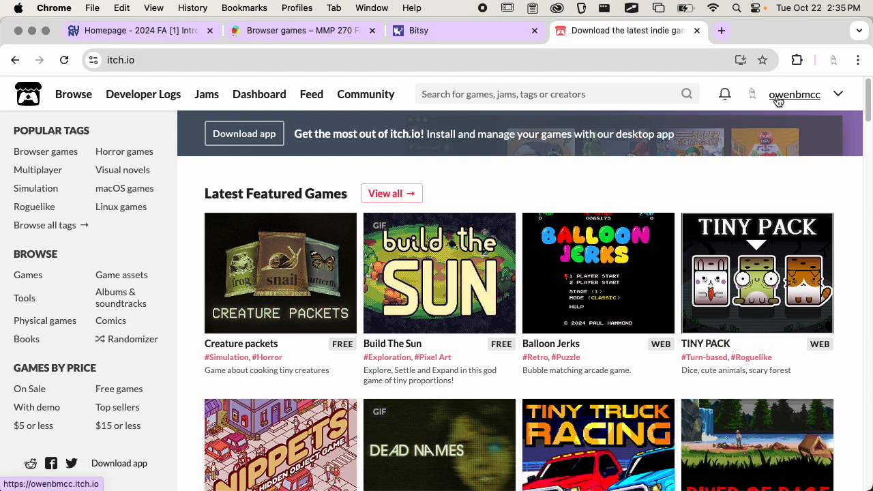
pyautogui.click(838, 94)
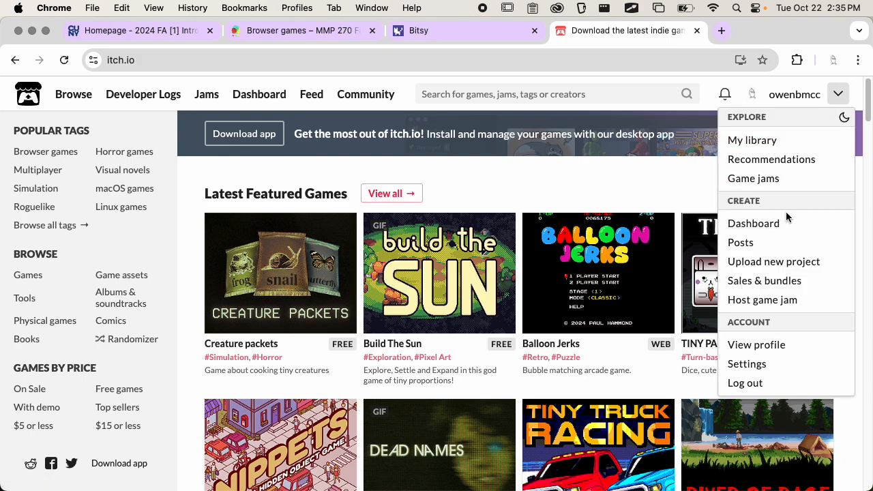
pyautogui.click(792, 264)
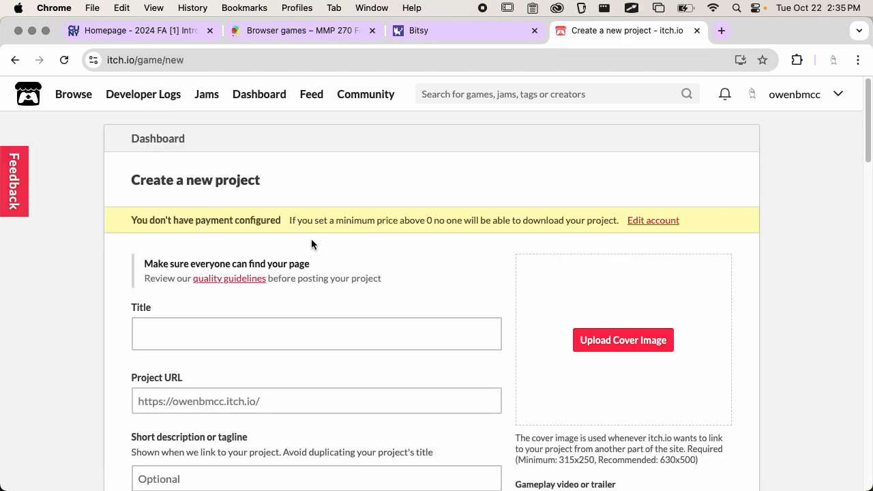
# - Title the new project Bitsy Game and accept bitsy-game as its project URL ending
pyautogui.click(245, 338)
pyautogui.scroll(-3, 426, 236)
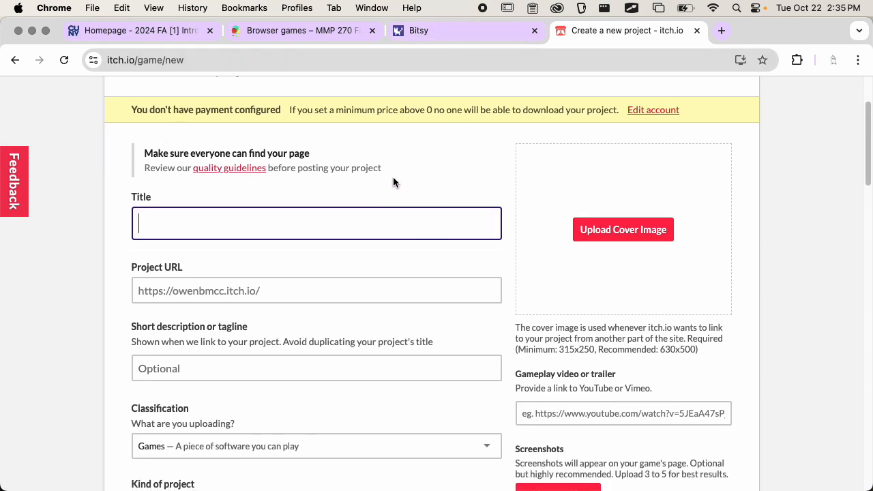
pyautogui.write('Bitsy Game')
pyautogui.press('Tab')
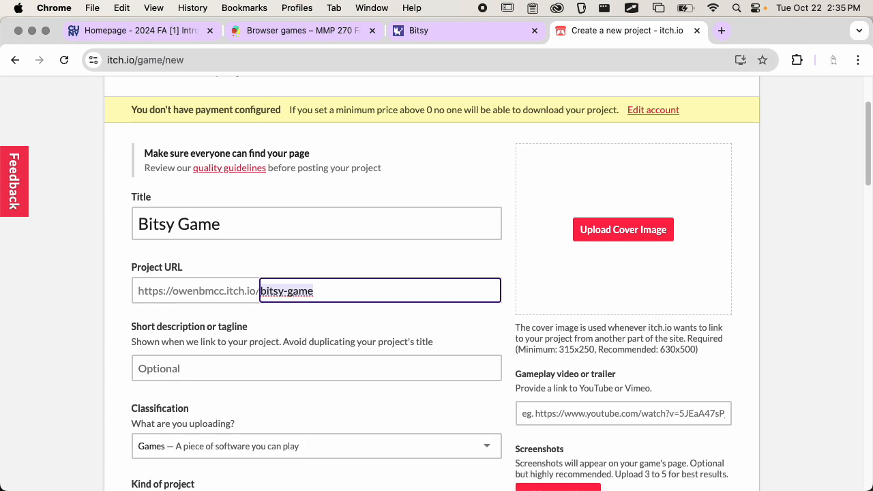
pyautogui.click(372, 254)
pyautogui.scroll(-3, 395, 250)
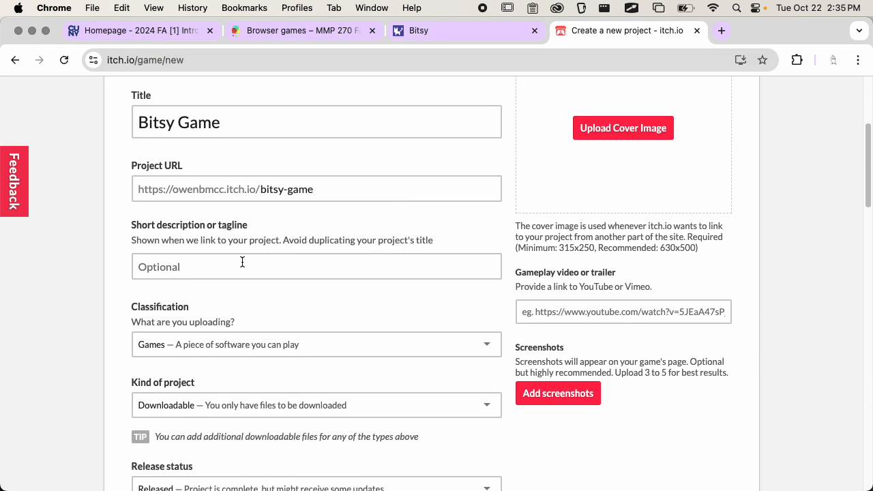
# - Keep the project's classification as Games and set its kind to HTML for play in the browser
pyautogui.scroll(-3, 300, 258)
pyautogui.click(220, 245)
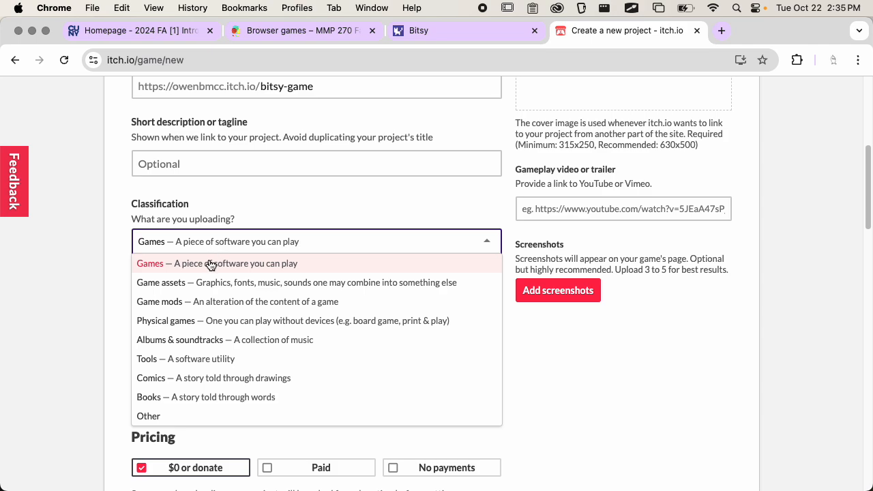
pyautogui.click(216, 263)
pyautogui.scroll(-1, 265, 269)
pyautogui.click(222, 278)
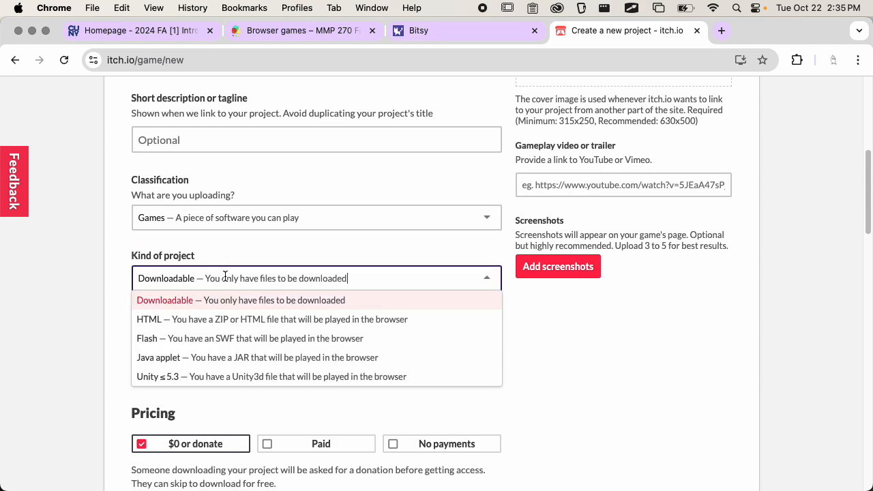
pyautogui.click(312, 320)
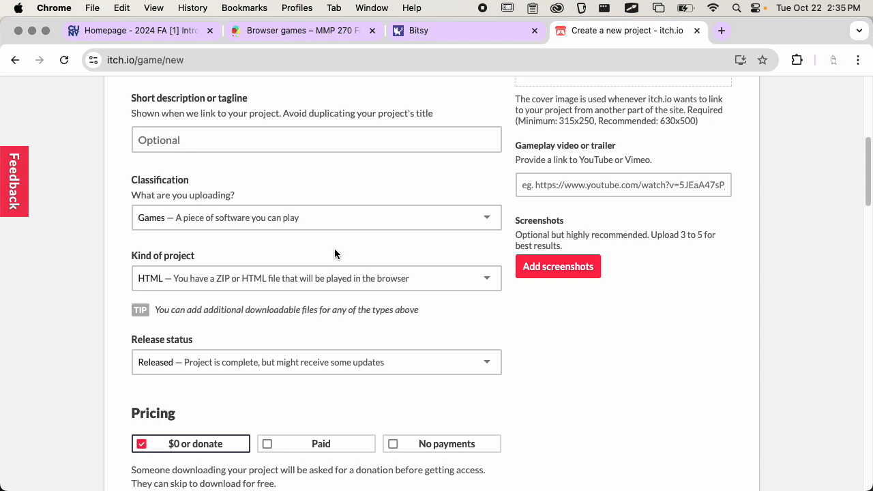
# - Set the release status to In development and the pricing to No payments
pyautogui.scroll(-3, 334, 241)
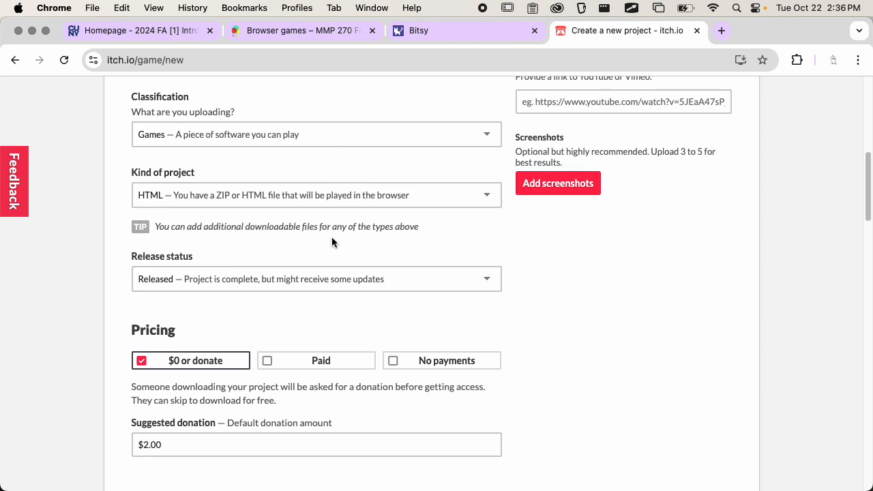
pyautogui.click(334, 280)
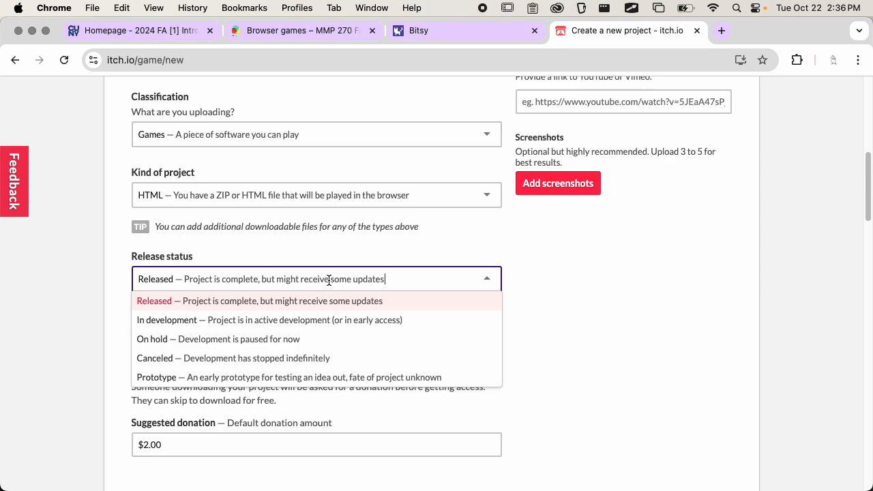
pyautogui.click(268, 320)
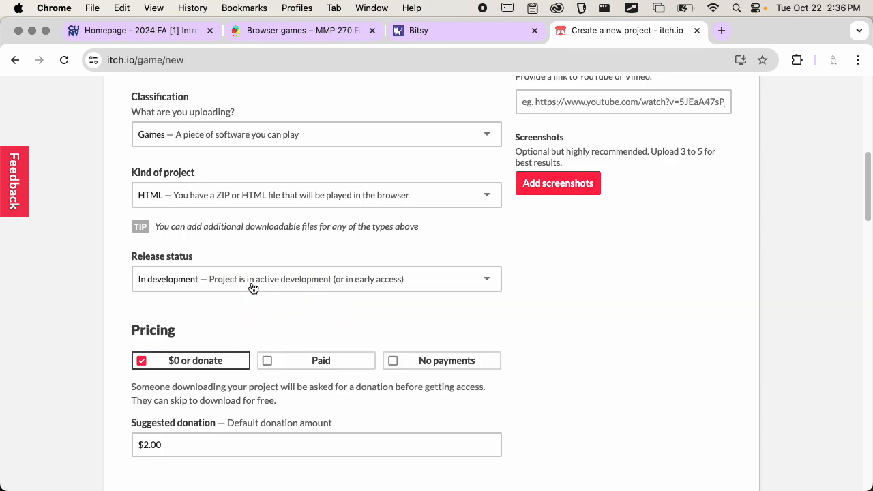
pyautogui.scroll(-4, 293, 266)
pyautogui.click(395, 252)
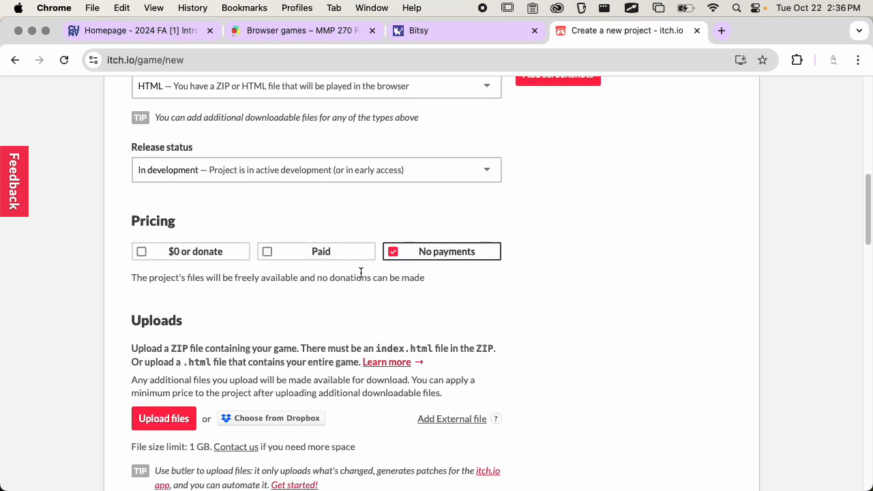
# - Review the upload requirements, upload test_game.html from the Bitsy folder in MMP_270, and mark it as played in the browser
pyautogui.scroll(-5, 347, 207)
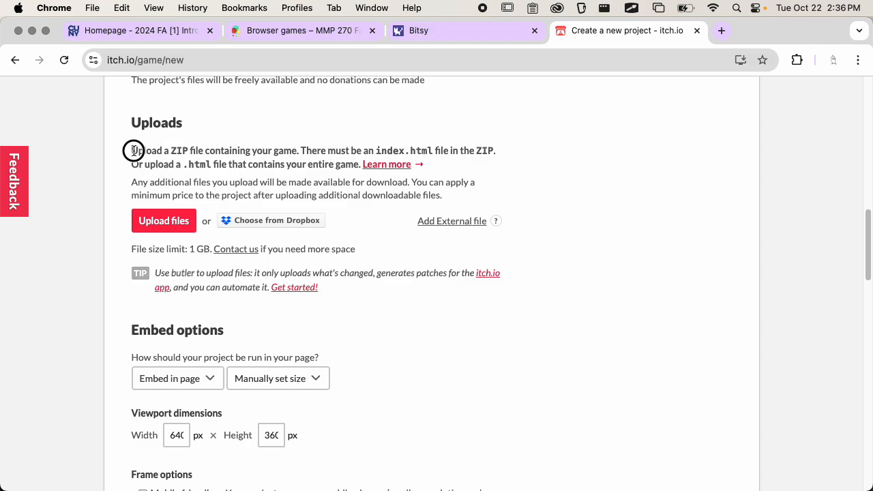
pyautogui.moveTo(133, 150); pyautogui.dragTo(498, 151)
pyautogui.moveTo(130, 160); pyautogui.dragTo(351, 164)
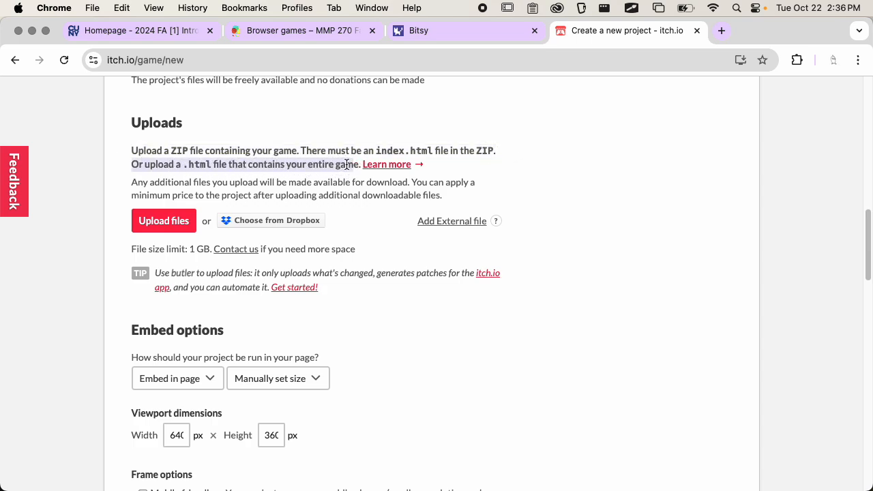
pyautogui.click(171, 221)
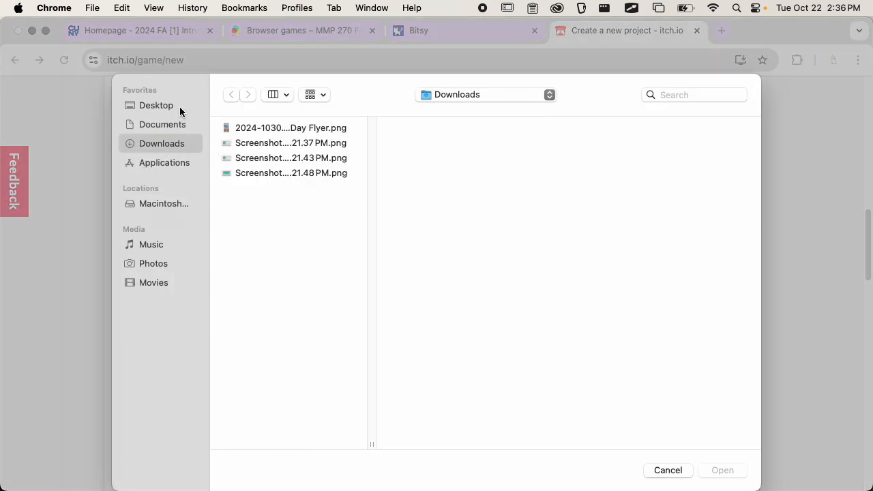
pyautogui.click(180, 106)
pyautogui.click(273, 129)
pyautogui.click(286, 143)
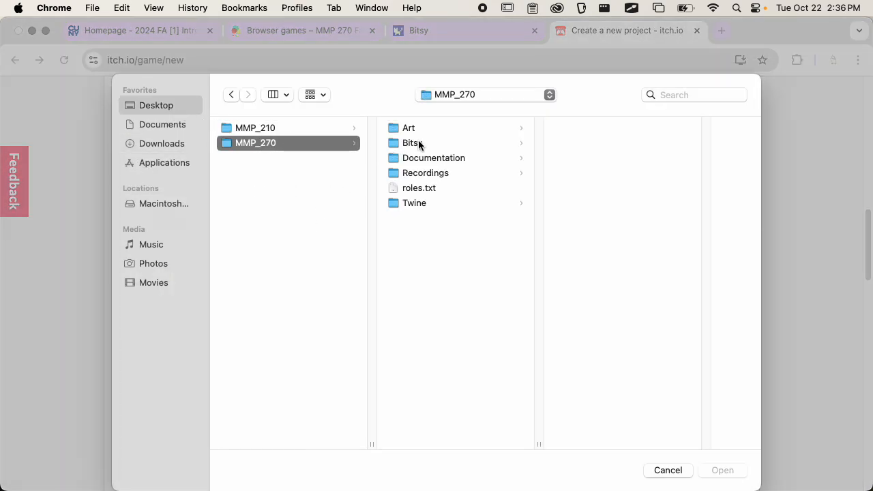
pyautogui.click(419, 144)
pyautogui.click(618, 128)
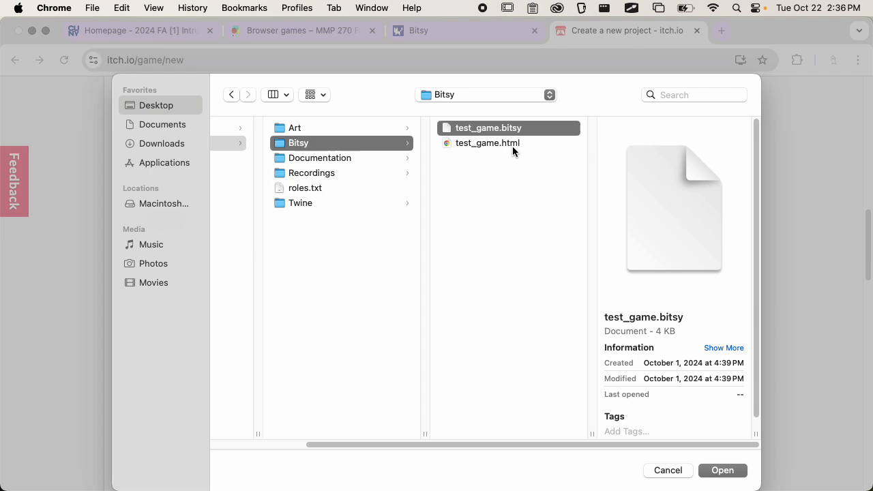
pyautogui.click(508, 145)
pyautogui.click(722, 470)
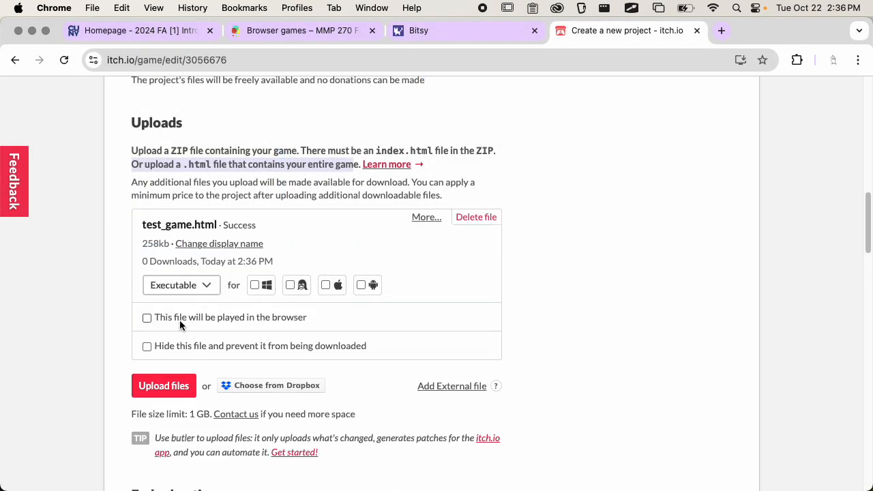
pyautogui.click(180, 318)
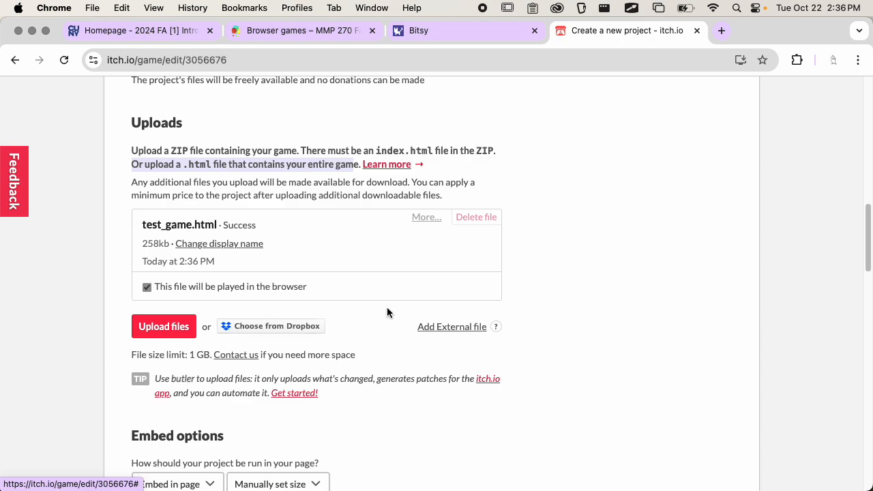
# - Review the embed choices for how the project runs and is sized, keeping Embed in page and Manually set size
pyautogui.scroll(-5, 405, 296)
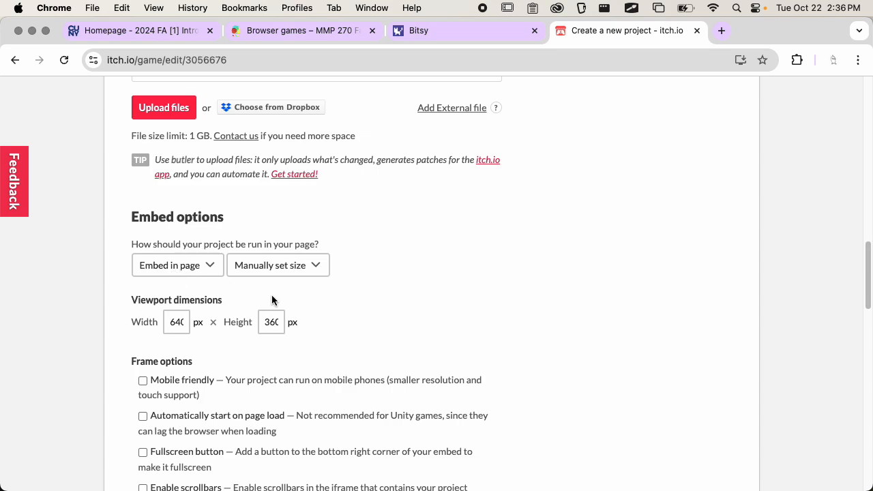
pyautogui.click(308, 271)
pyautogui.click(349, 227)
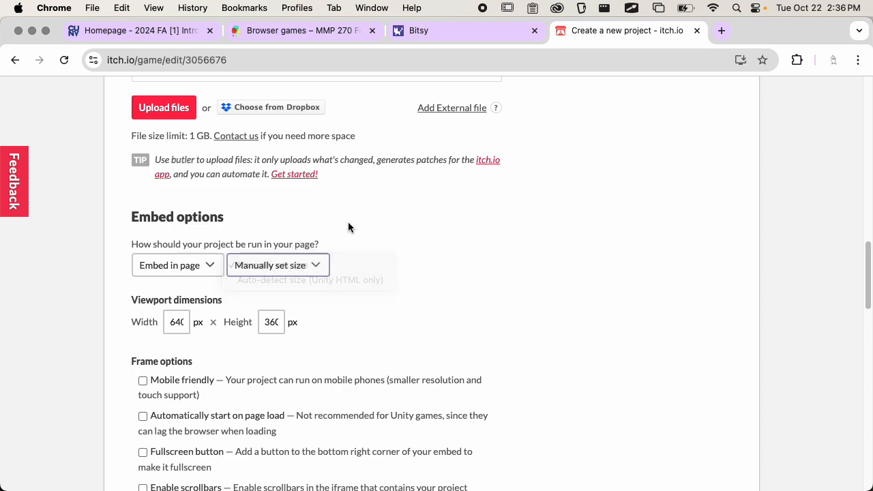
pyautogui.click(304, 271)
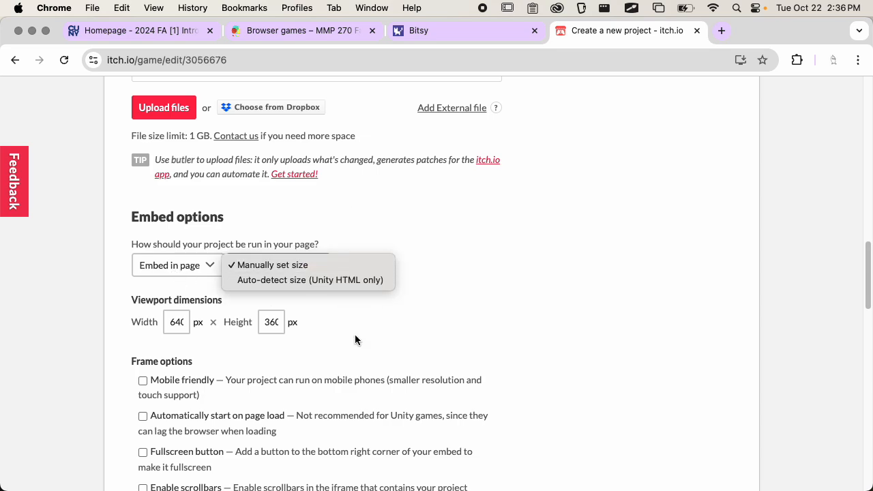
pyautogui.click(324, 239)
pyautogui.click(171, 263)
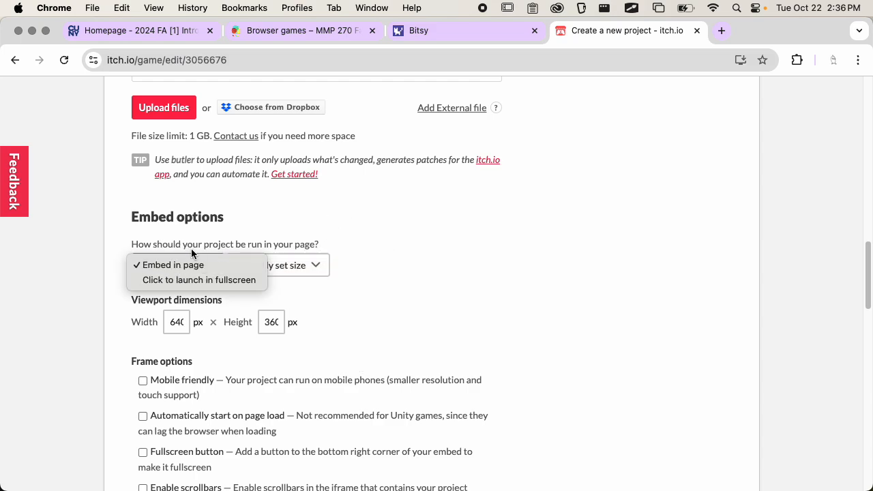
pyautogui.click(339, 212)
# - Leave the frame options unticked and enter the project description "Here's my first bitsy game!"
pyautogui.scroll(-5, 399, 265)
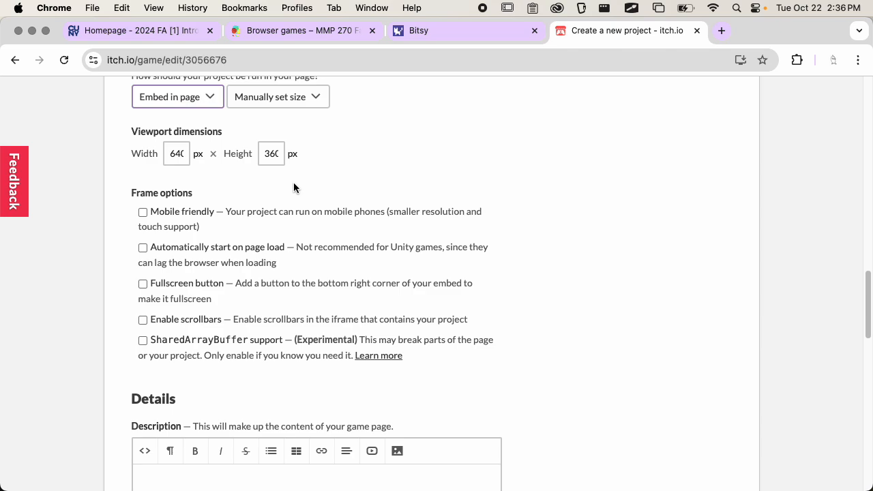
pyautogui.scroll(-8, 278, 193)
pyautogui.click(228, 213)
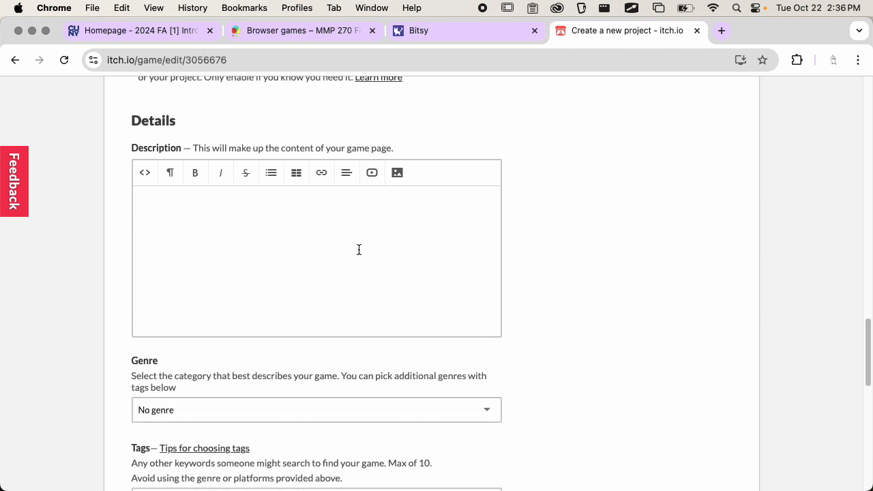
pyautogui.write("Here's my first bitsy game!")
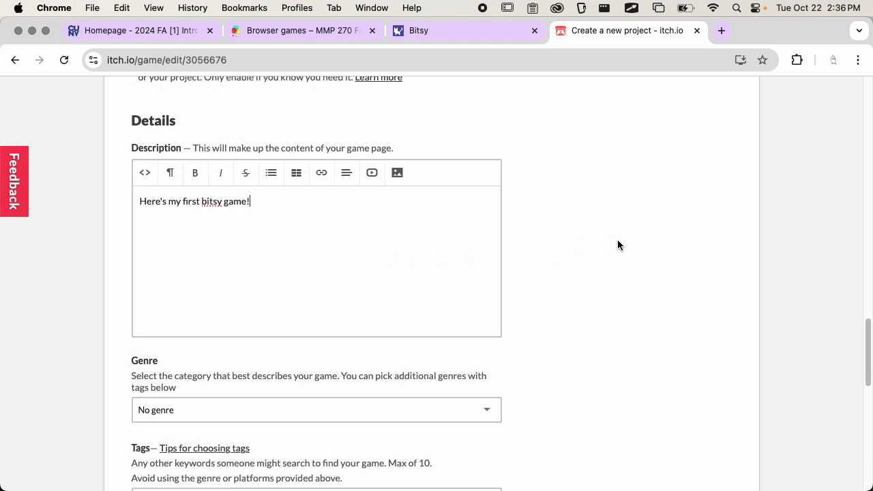
# - Keep the genre as No genre and add the bitsy tag to the project
pyautogui.scroll(-5, 598, 212)
pyautogui.click(318, 162)
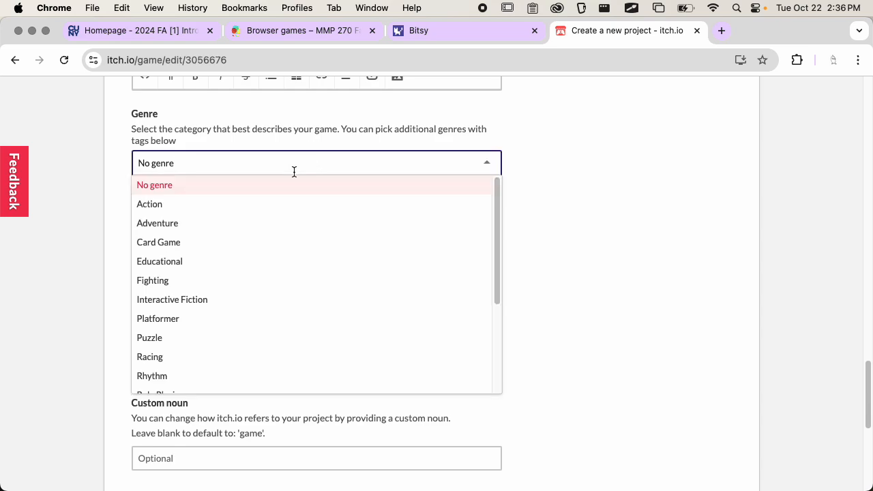
pyautogui.click(537, 154)
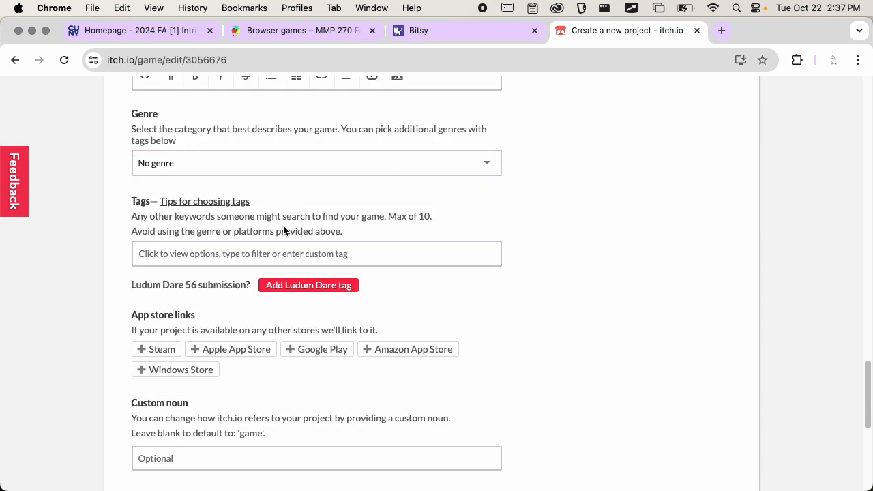
pyautogui.click(267, 251)
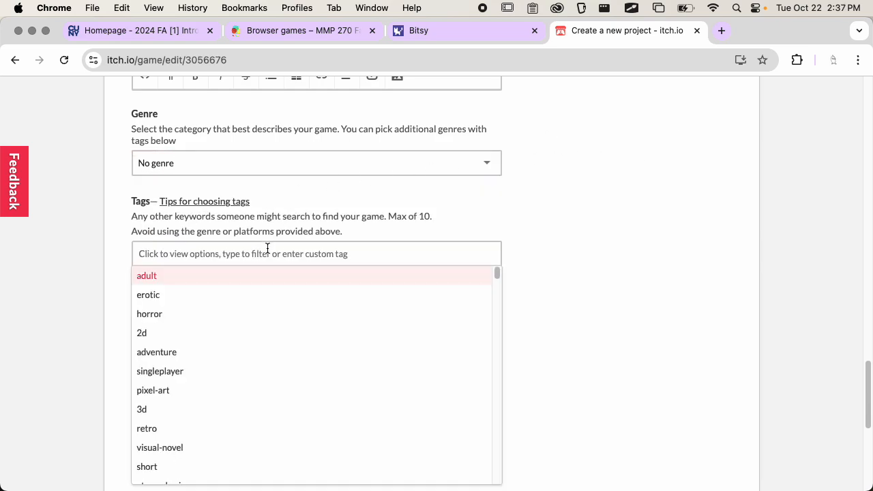
pyautogui.write('bit')
pyautogui.click(164, 298)
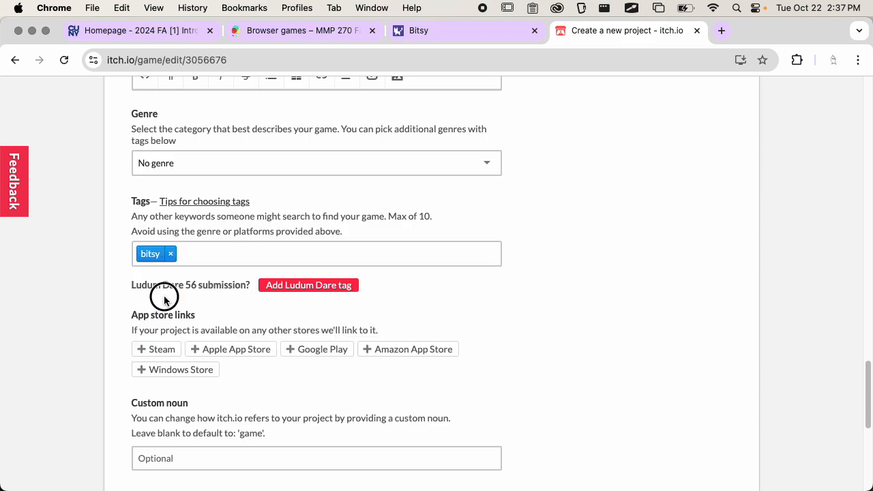
# - Set the project's visibility to Public, then save it and view its page
pyautogui.scroll(-5, 549, 253)
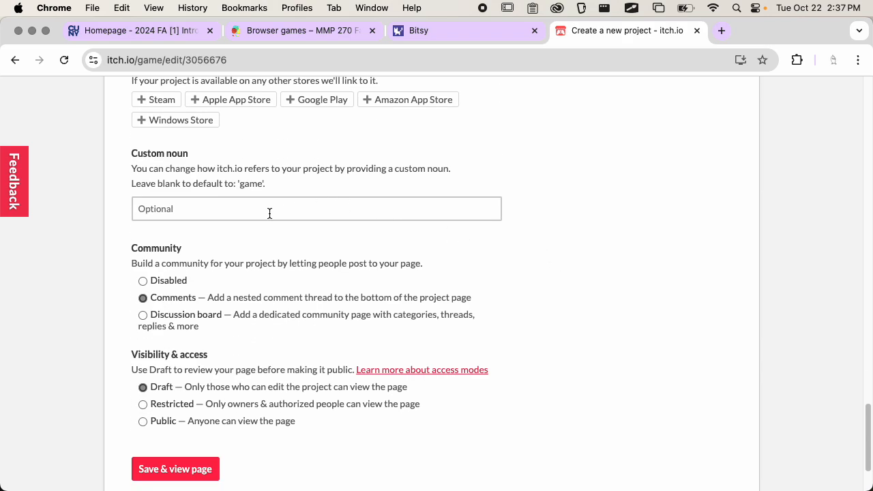
pyautogui.scroll(-1, 269, 214)
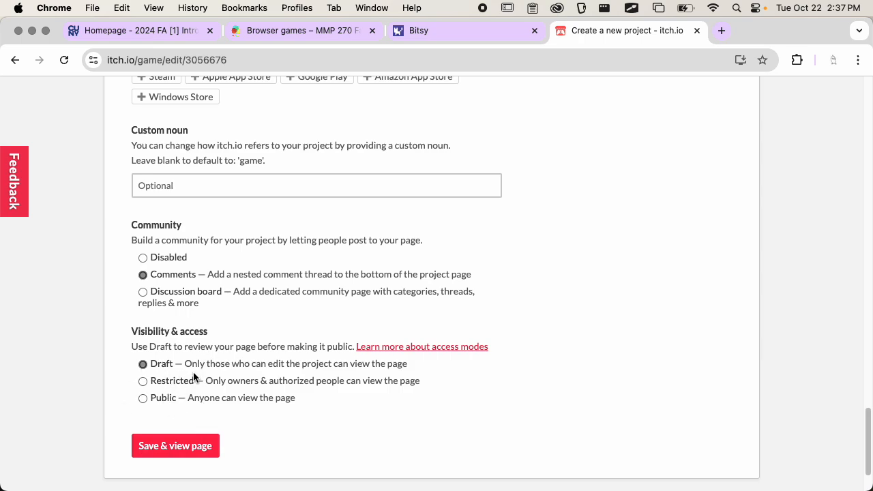
pyautogui.click(160, 397)
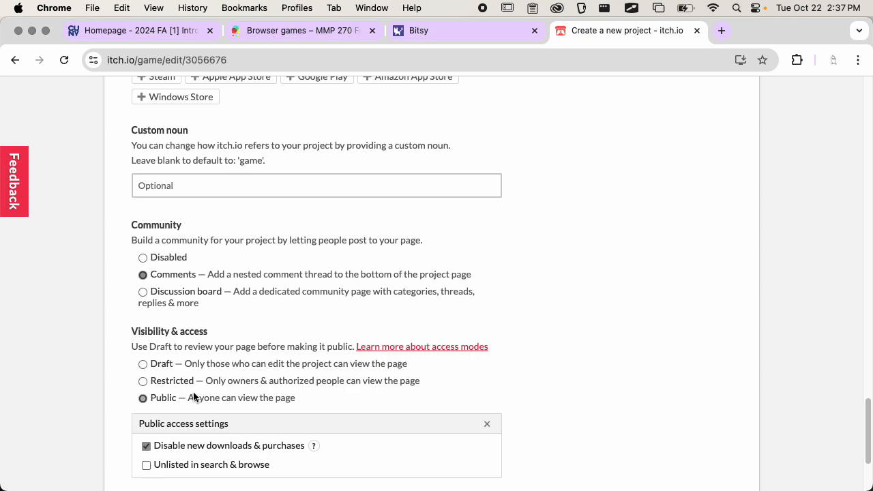
pyautogui.scroll(-3, 240, 362)
pyautogui.click(191, 431)
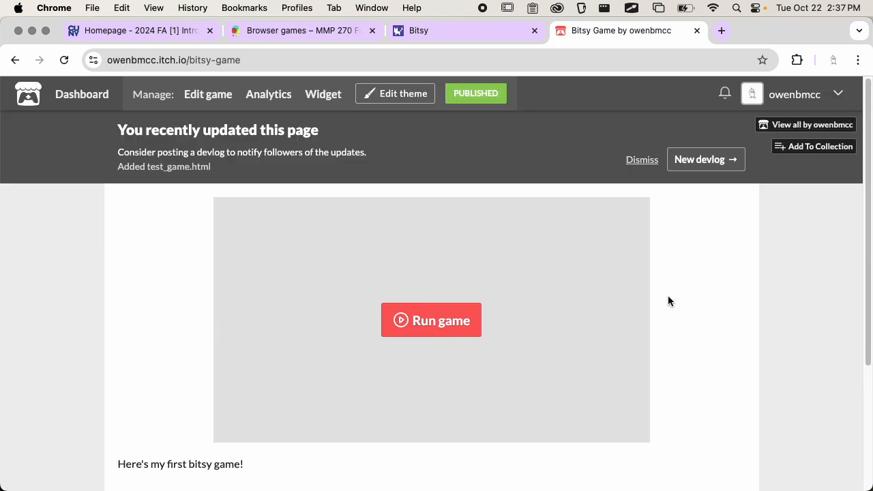
# - Run the published game on its page, dismiss the title text and move the avatar onto a teacup
pyautogui.scroll(-3, 525, 247)
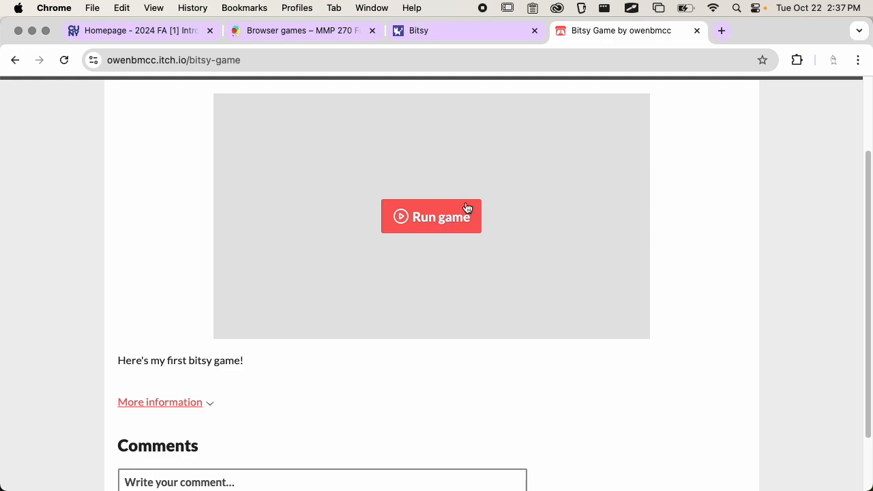
pyautogui.scroll(1, 468, 209)
pyautogui.click(452, 231)
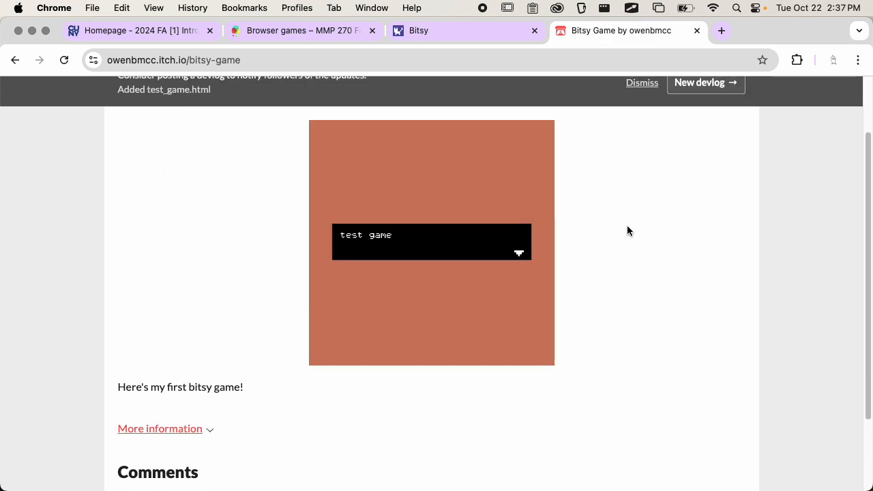
pyautogui.click(443, 259)
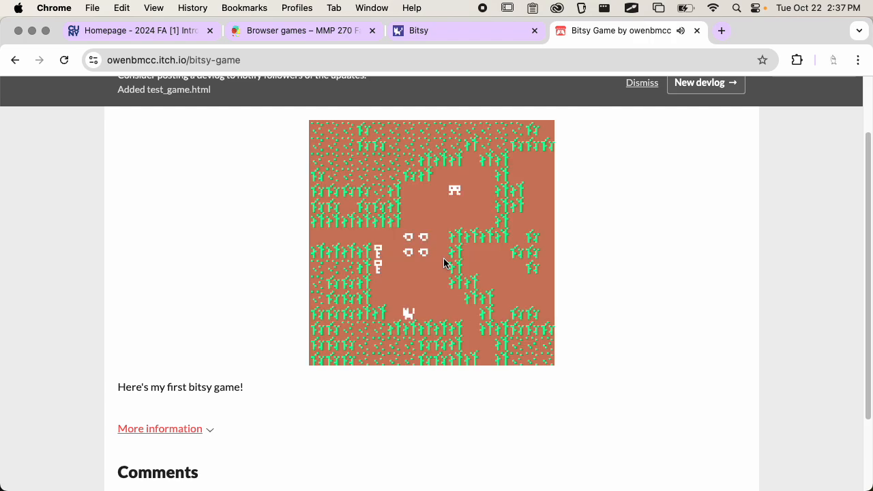
pyautogui.press('Left')
pyautogui.press('Down')
pyautogui.press('Down')
pyautogui.press('Left')
pyautogui.press('Down')
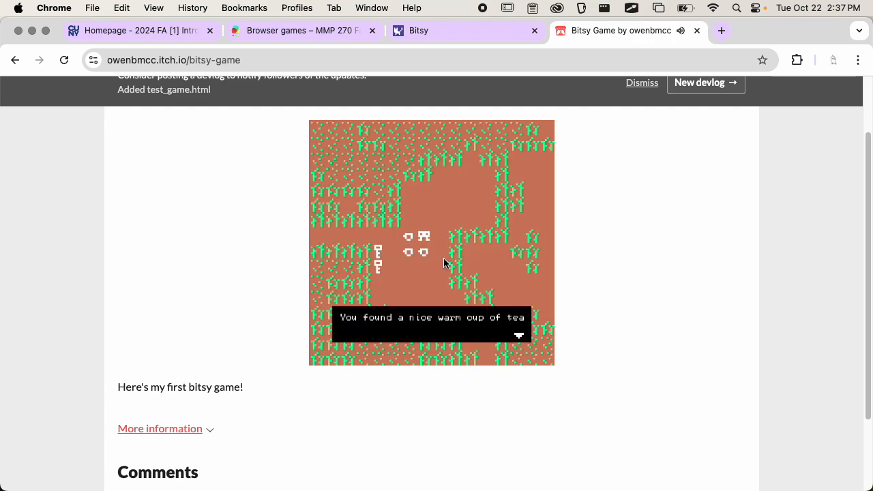
# - Go to the game jams section of the creator dashboard and start hosting a new jam
pyautogui.scroll(1, 616, 267)
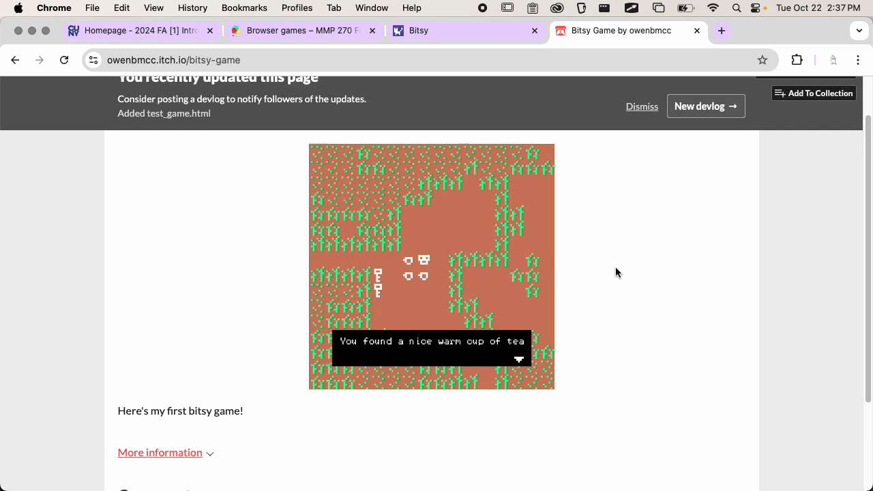
pyautogui.scroll(2, 615, 267)
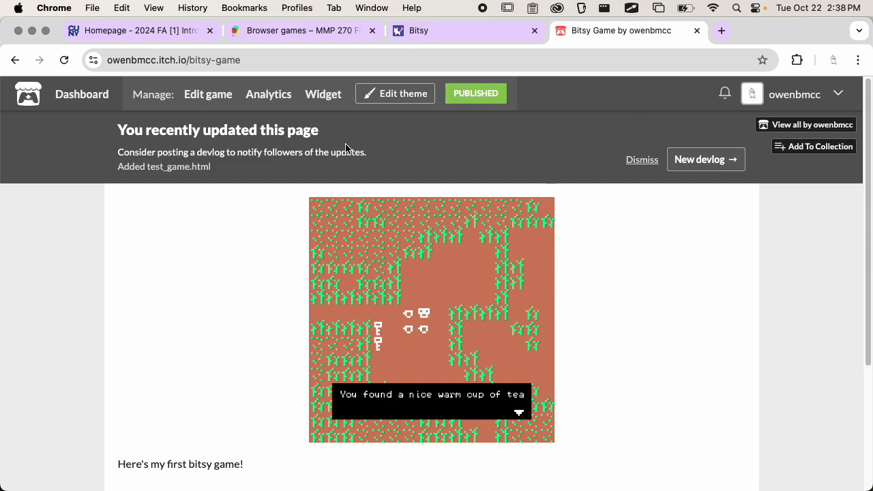
pyautogui.click(836, 100)
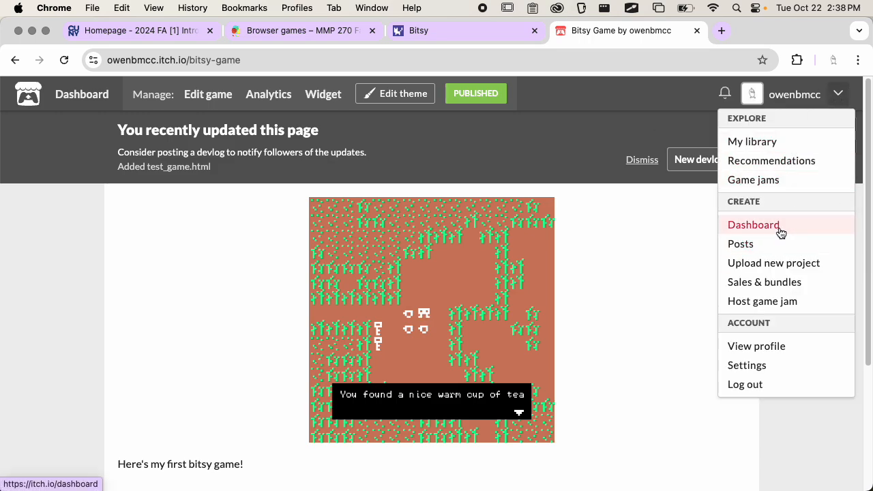
pyautogui.click(775, 303)
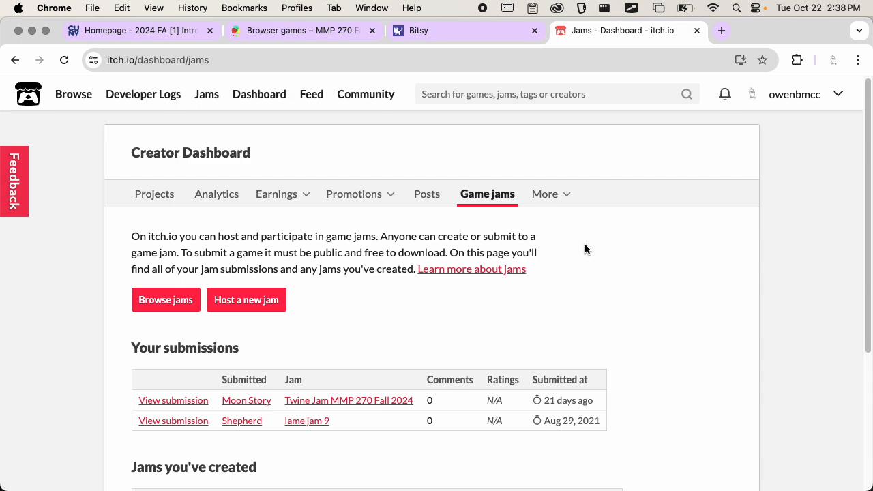
pyautogui.scroll(-1, 237, 240)
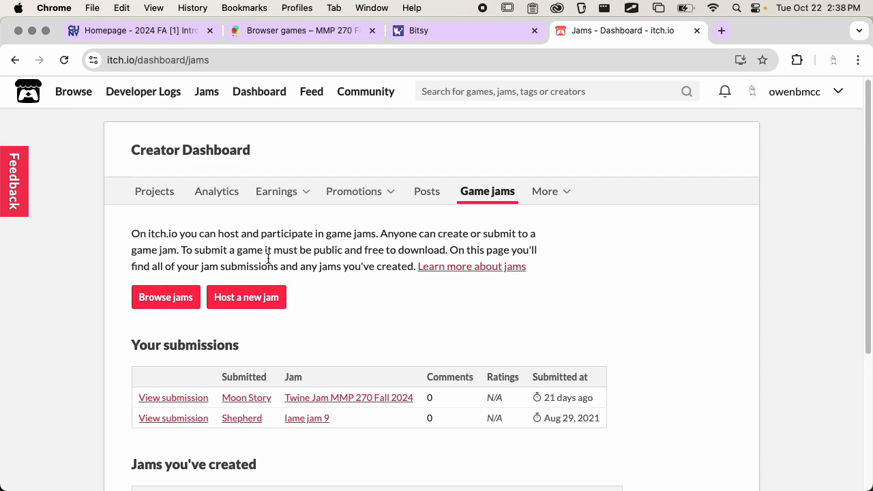
pyautogui.click(277, 293)
# - Title the new jam Bitsy Jam MMP 270 Fall 2024
pyautogui.click(308, 252)
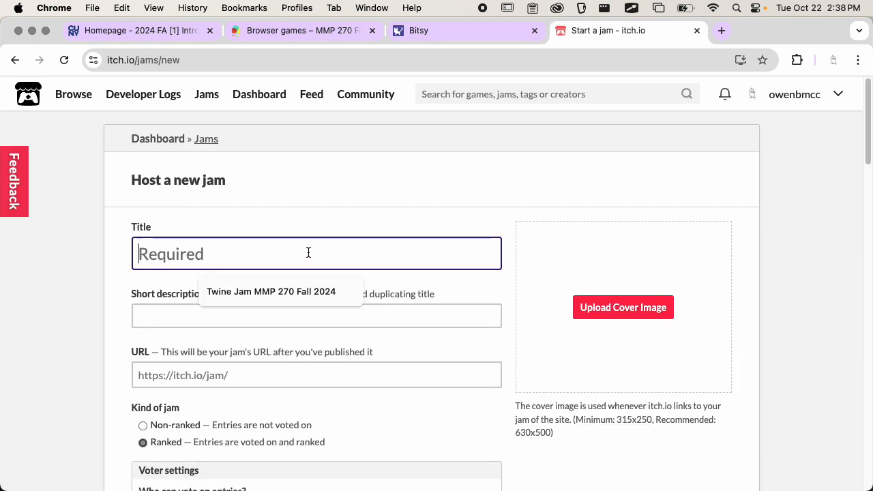
pyautogui.write('Bitsy')
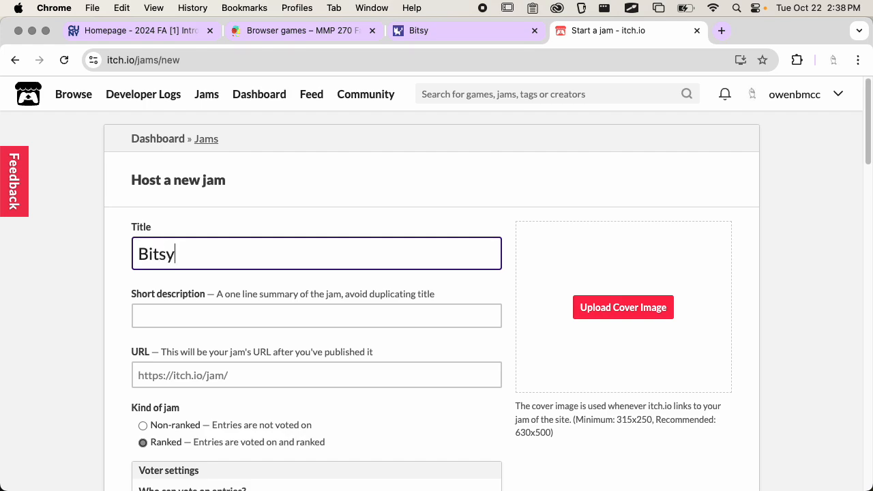
pyautogui.write(' Jam MMP')
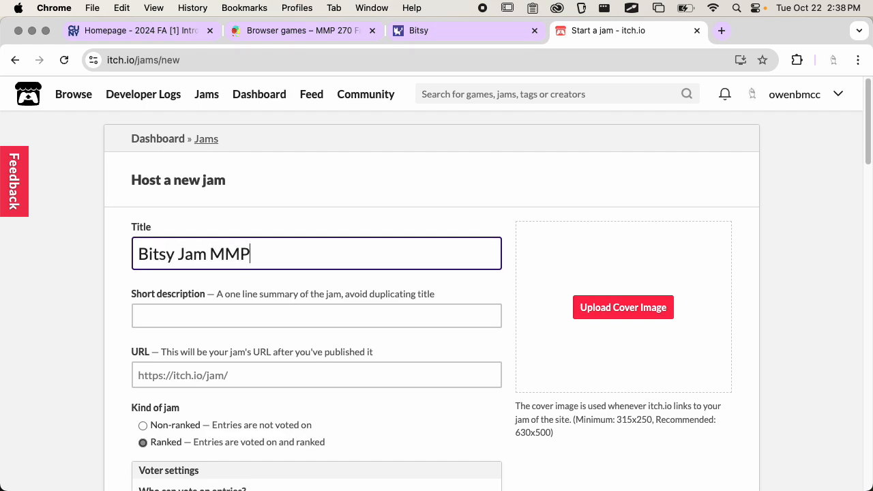
pyautogui.write(' 270 Fall 2024')
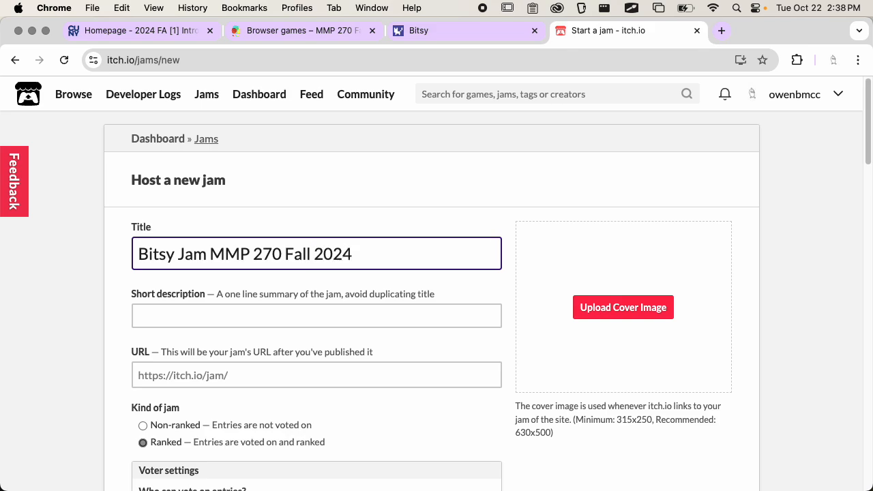
# - Accept bitsy-jam-mmp-270-fall-2024 as the jam's URL ending and set the kind of jam to Non-ranked
pyautogui.scroll(-3, 341, 205)
pyautogui.click(296, 240)
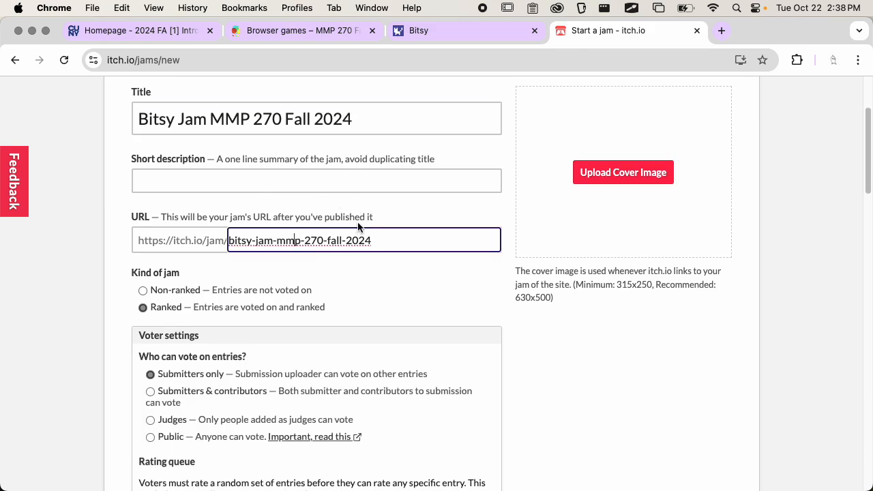
pyautogui.click(351, 306)
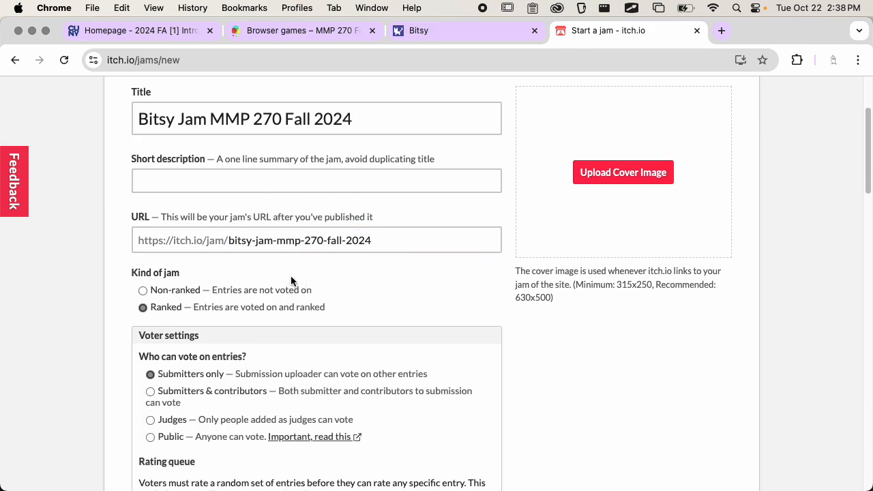
pyautogui.click(139, 292)
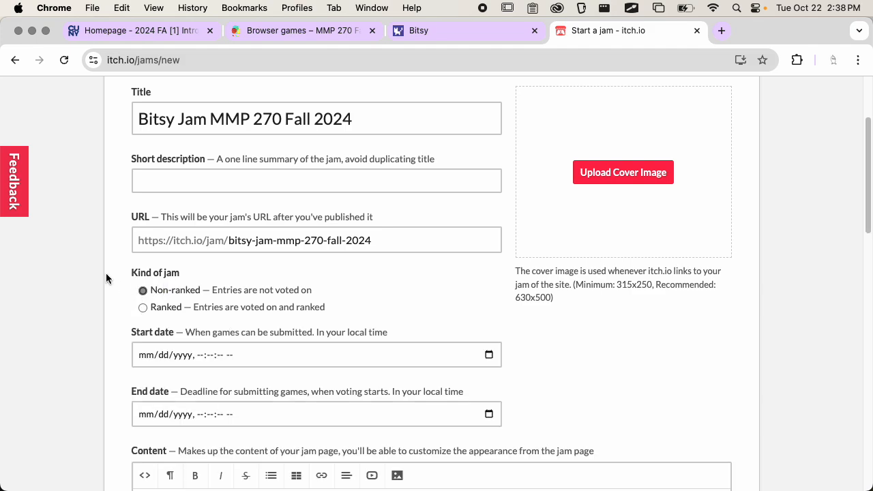
# - Set the jam's start date to 10/22/2024, keeping the current time
pyautogui.scroll(-1, 109, 263)
pyautogui.scroll(-3, 474, 298)
pyautogui.click(489, 269)
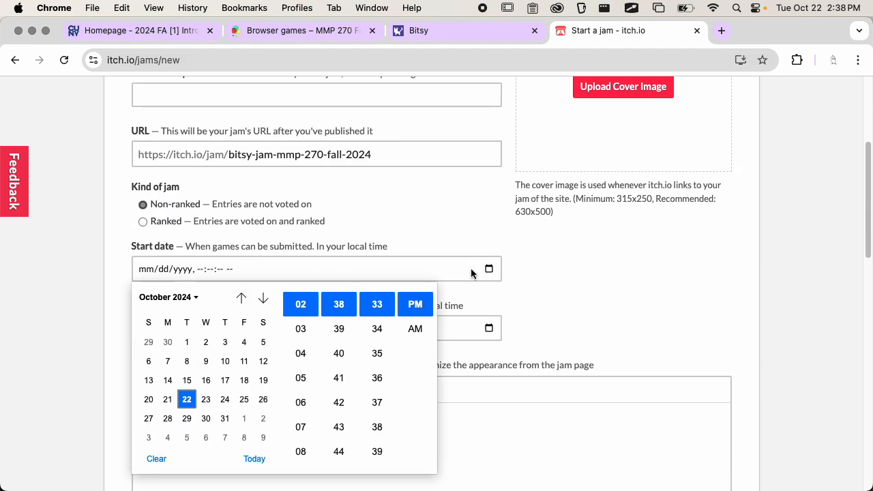
pyautogui.click(188, 404)
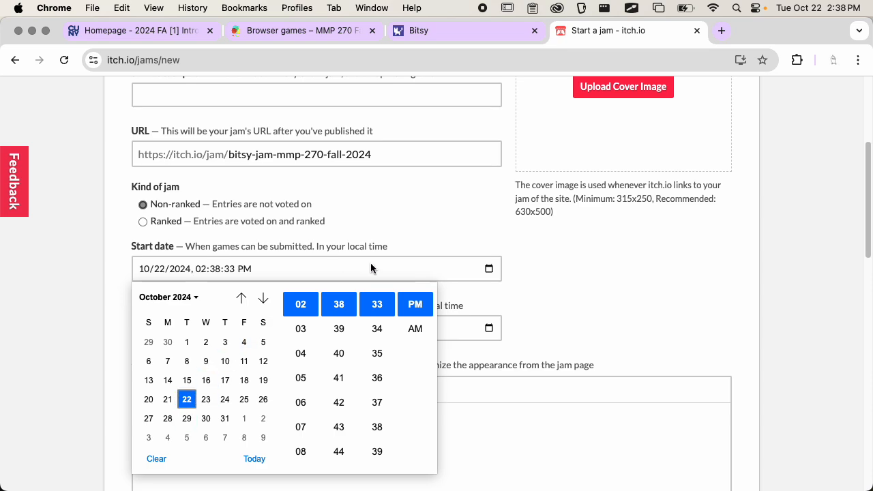
pyautogui.click(308, 278)
# - Set the jam's end date to 10/29/2024, keeping the current time
pyautogui.click(282, 330)
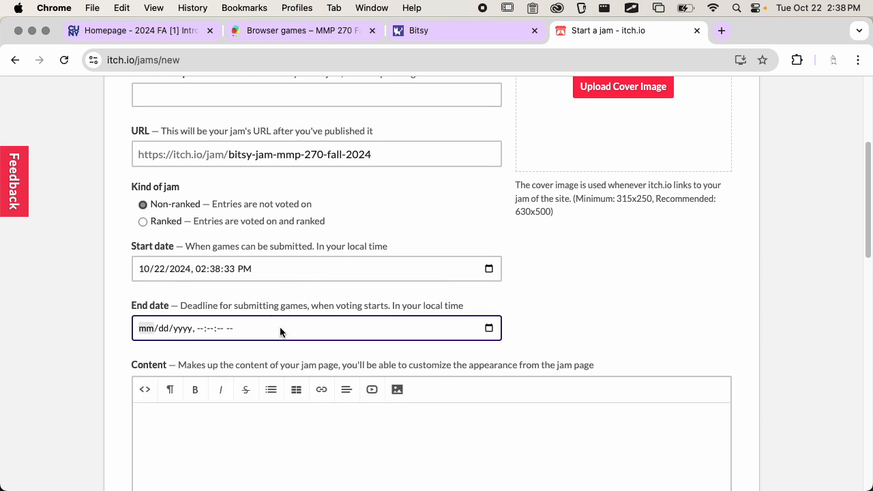
pyautogui.click(489, 328)
pyautogui.click(187, 259)
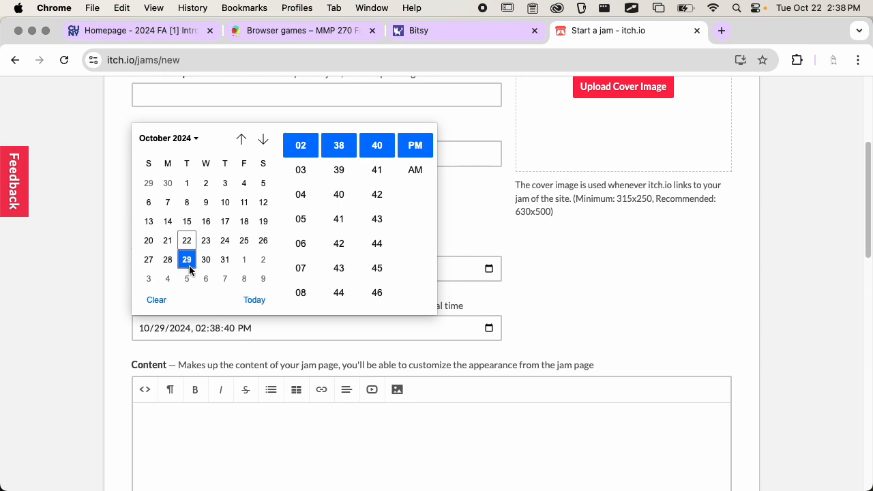
# - Close the date picker, mark the jam as Published, leave the other options at their defaults, and create the jam with its preview
pyautogui.click(558, 303)
pyautogui.scroll(-5, 531, 253)
pyautogui.scroll(-8, 535, 249)
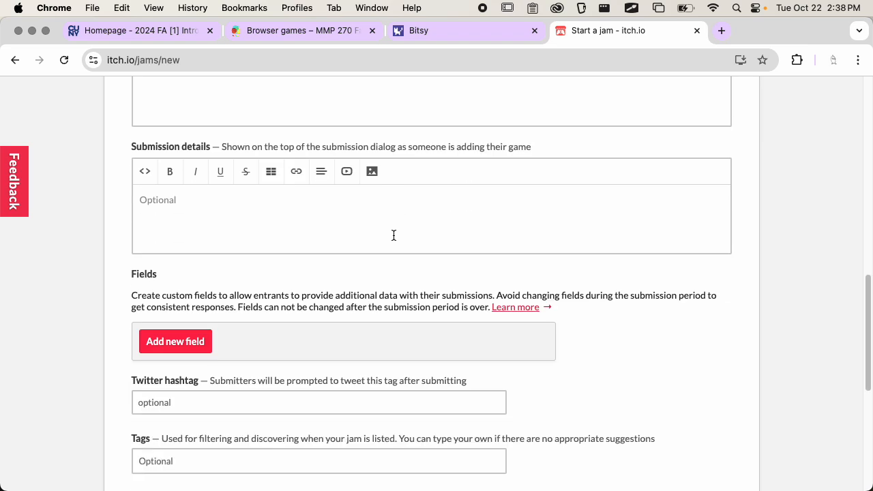
pyautogui.scroll(-3, 222, 265)
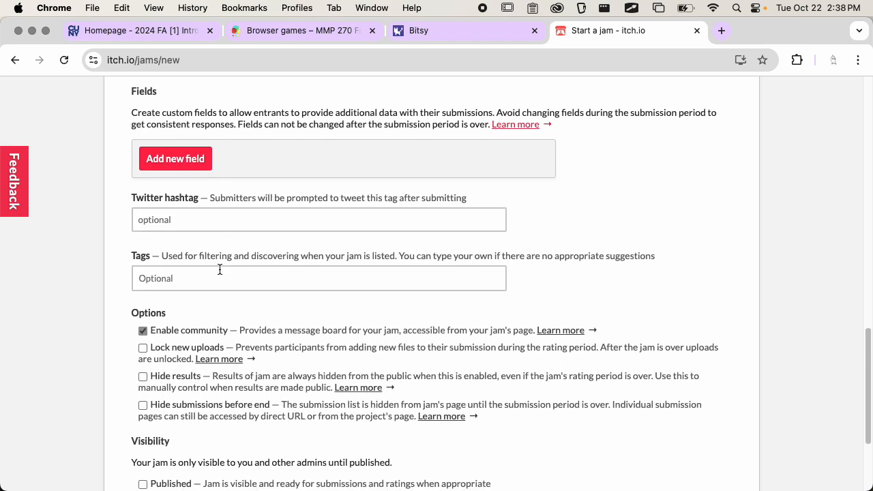
pyautogui.scroll(-5, 247, 261)
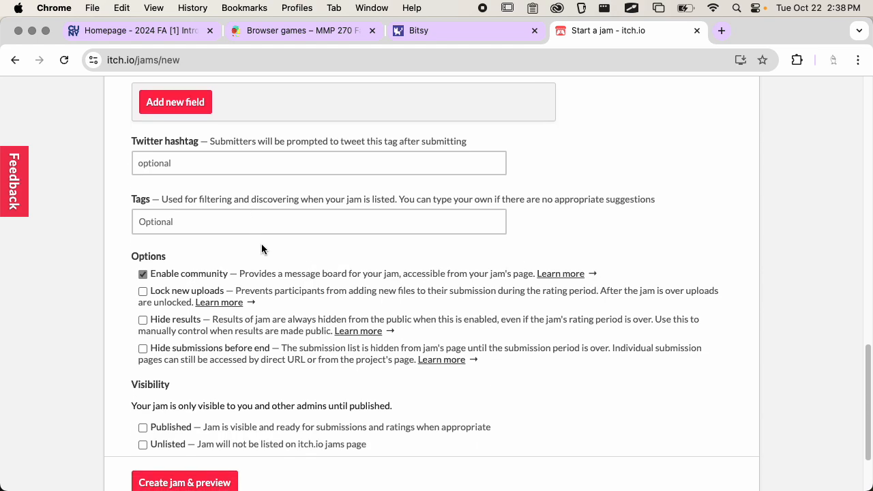
pyautogui.click(171, 346)
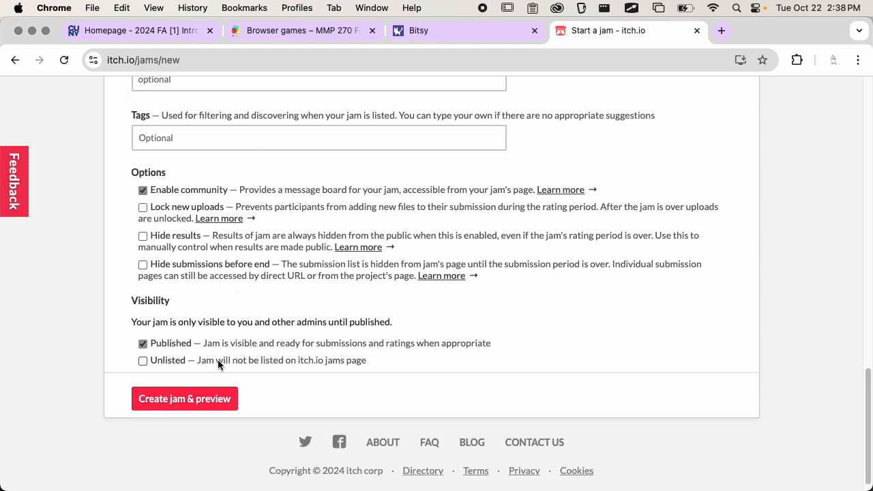
pyautogui.click(174, 398)
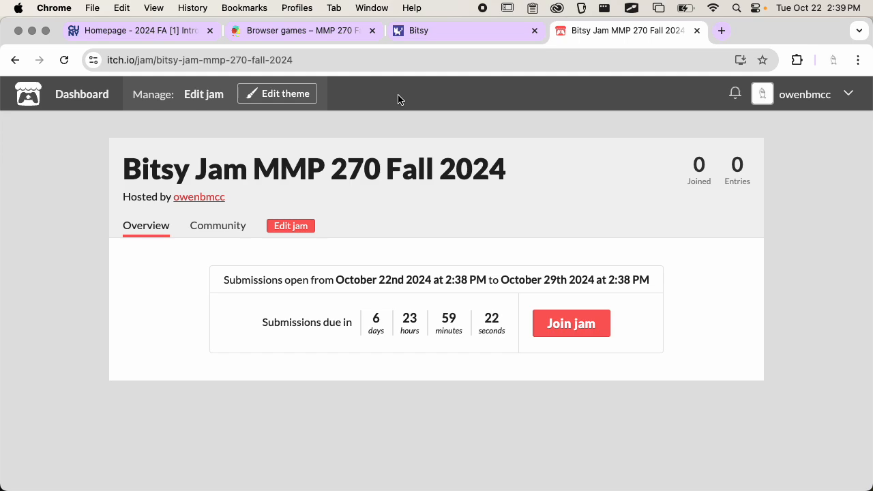
# - Switch to the MMP 270 Fall 2024 course site and open its Schedule page from the site links
pyautogui.click(340, 39)
pyautogui.scroll(10, 622, 169)
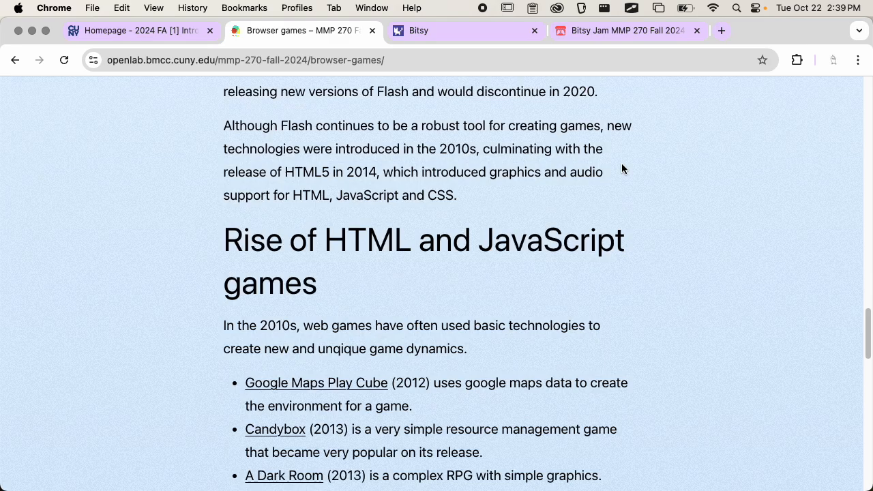
pyautogui.scroll(10, 621, 169)
pyautogui.moveTo(864, 208); pyautogui.dragTo(860, 111)
pyautogui.click(770, 126)
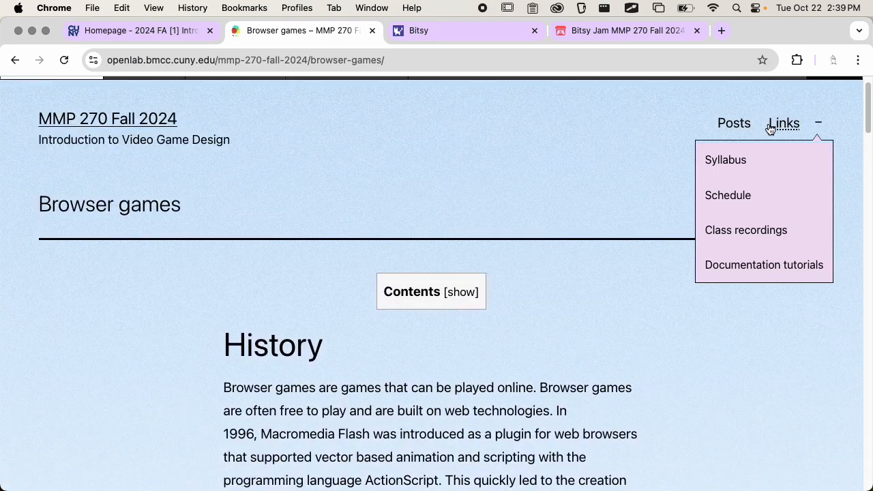
pyautogui.click(749, 194)
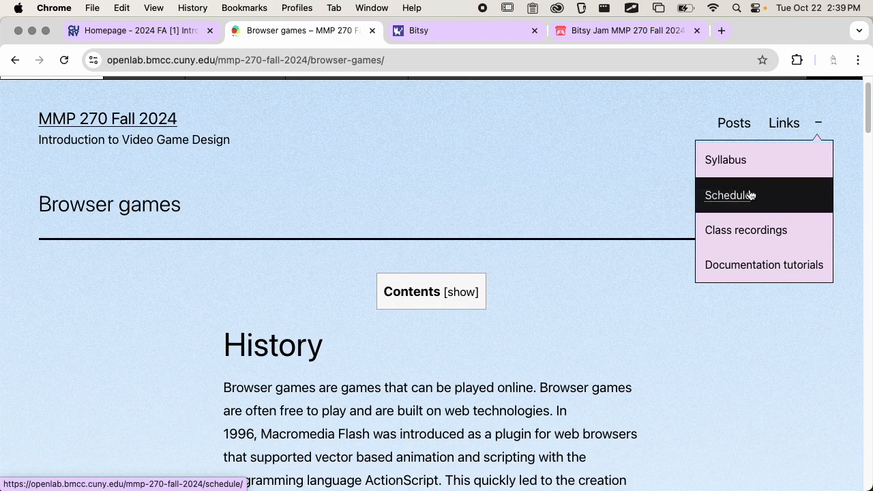
# - Find Week 7 in the class schedule and read the Project 2 requirements for publishing the Bitsy game
pyautogui.scroll(-5, 865, 167)
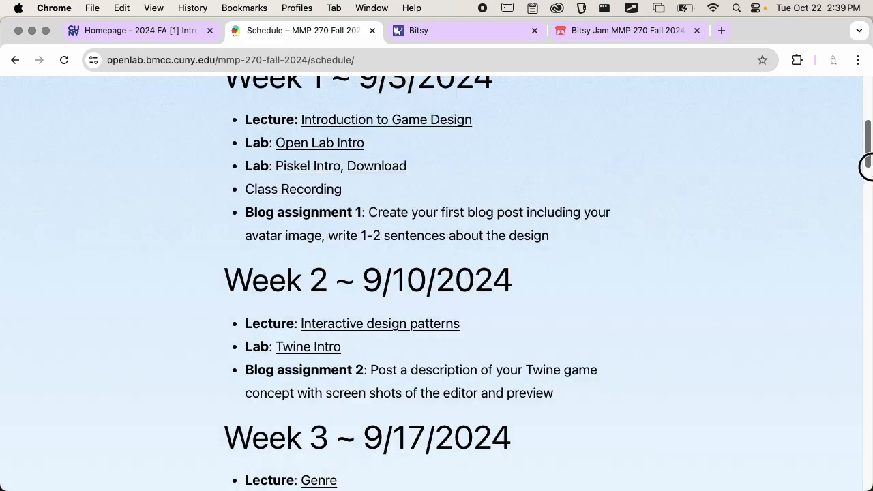
pyautogui.moveTo(865, 167); pyautogui.dragTo(867, 273)
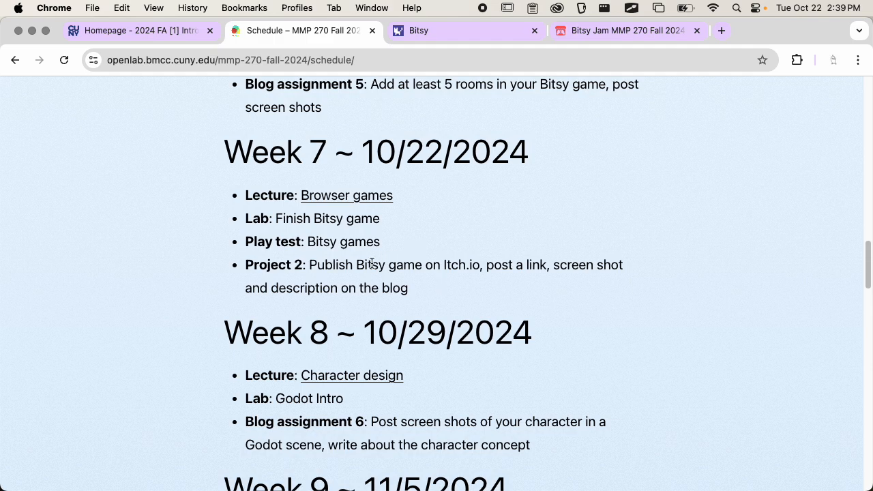
pyautogui.moveTo(246, 288); pyautogui.dragTo(429, 292)
pyautogui.click(429, 292)
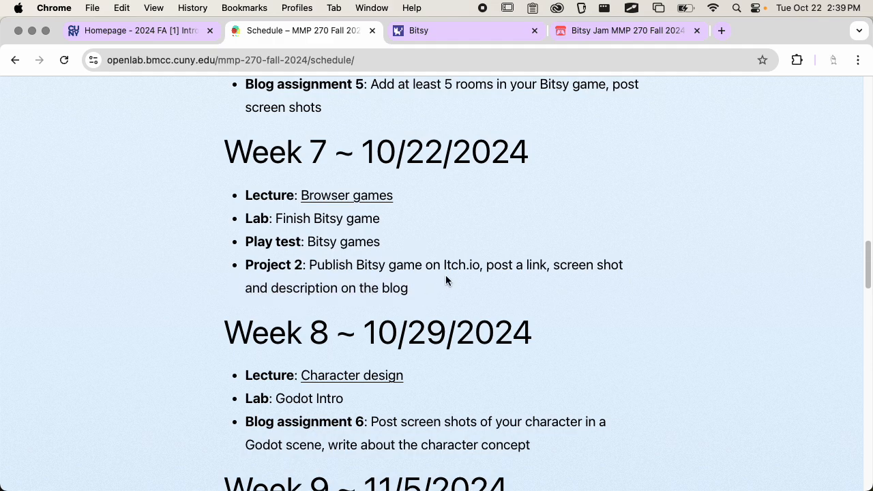